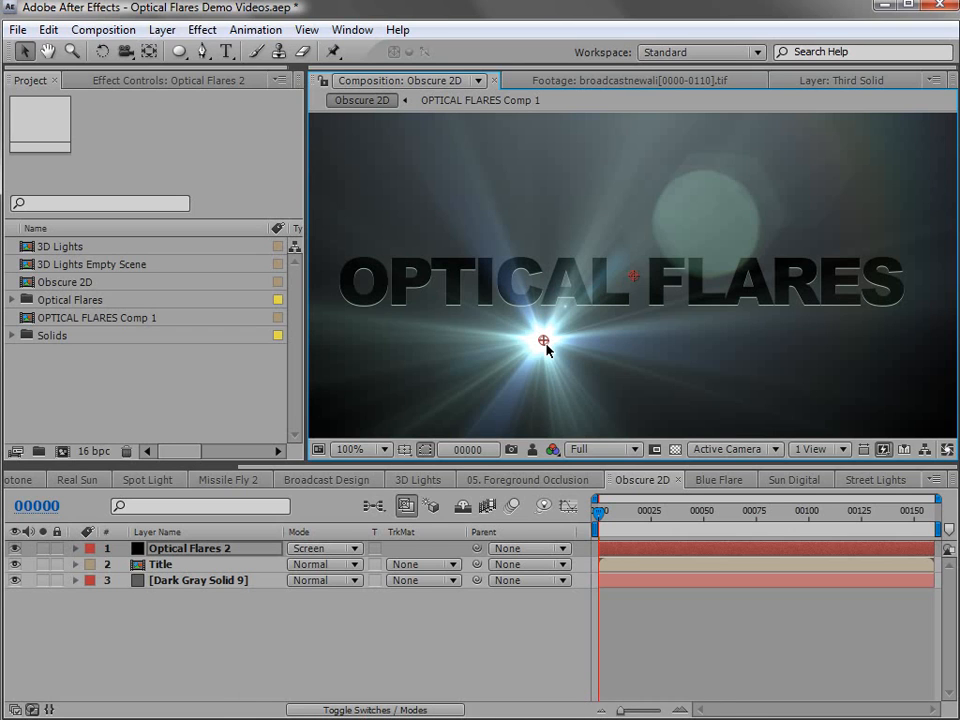
- Move the flare onto the title at about 343, 283 and set Foreground Layer 1's source to the Title layer
{"action": "left_click_drag", "start_coordinate": [544, 342], "coordinate": [508, 289]}
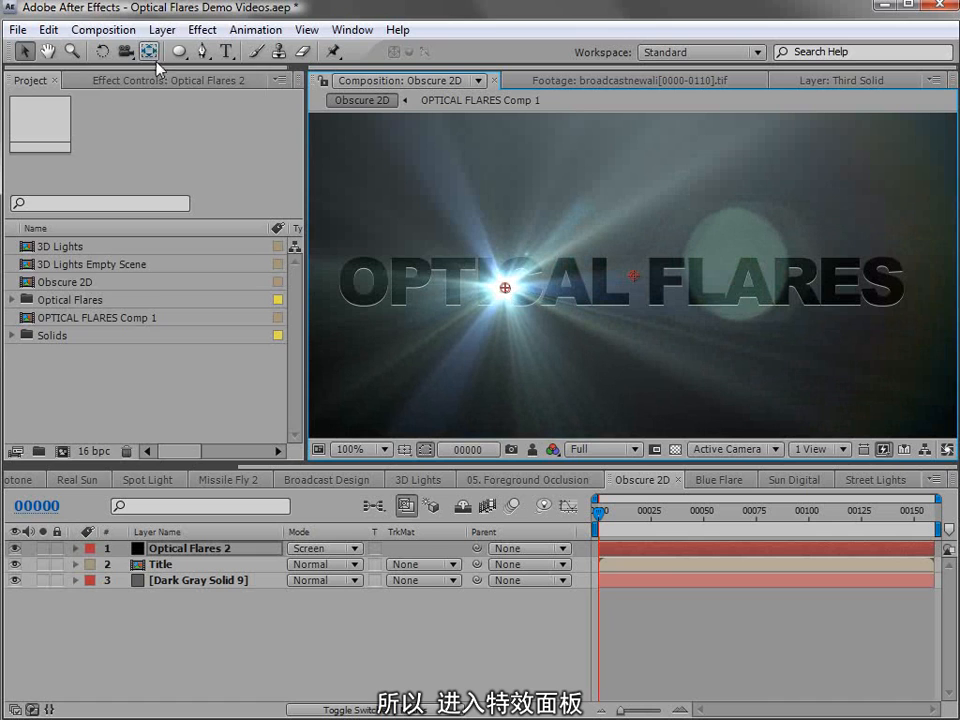
{"action": "left_click", "coordinate": [130, 80]}
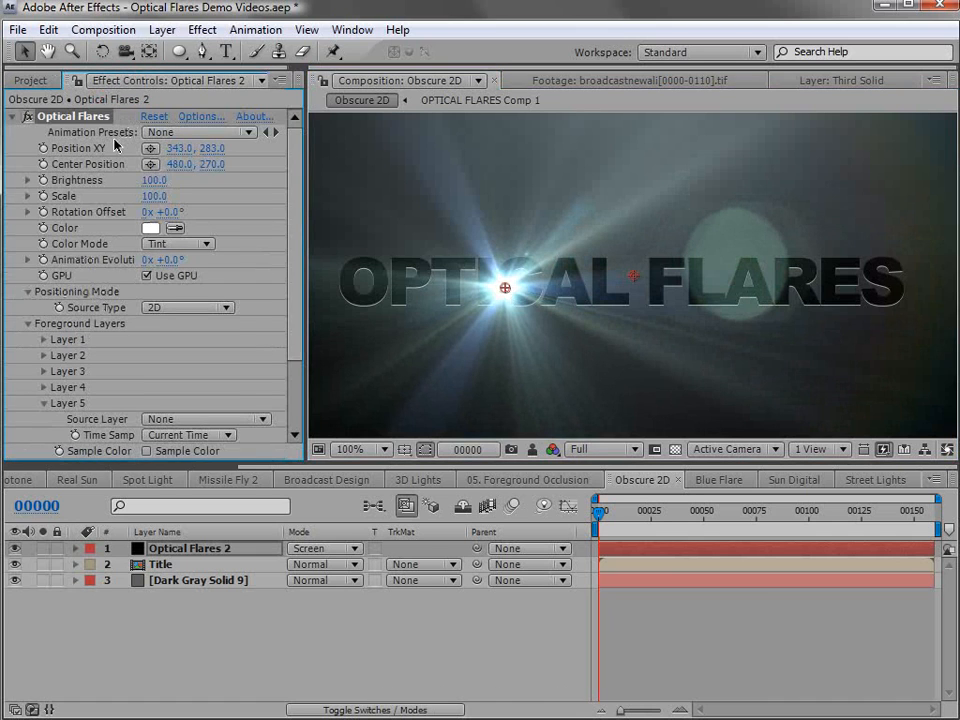
{"action": "left_click", "coordinate": [27, 323]}
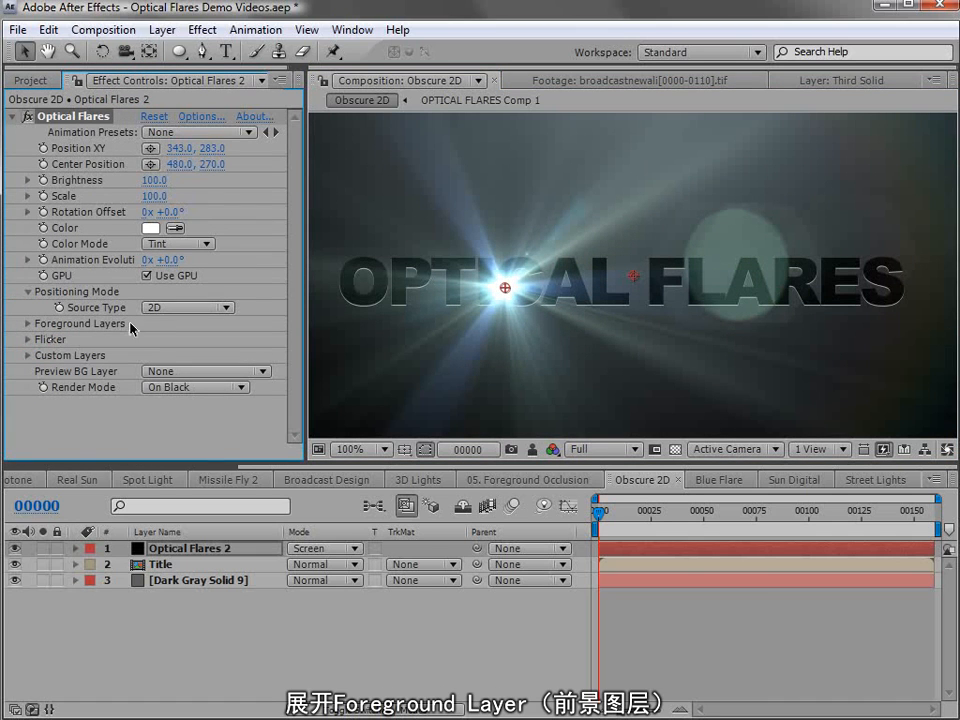
{"action": "left_click", "coordinate": [27, 323]}
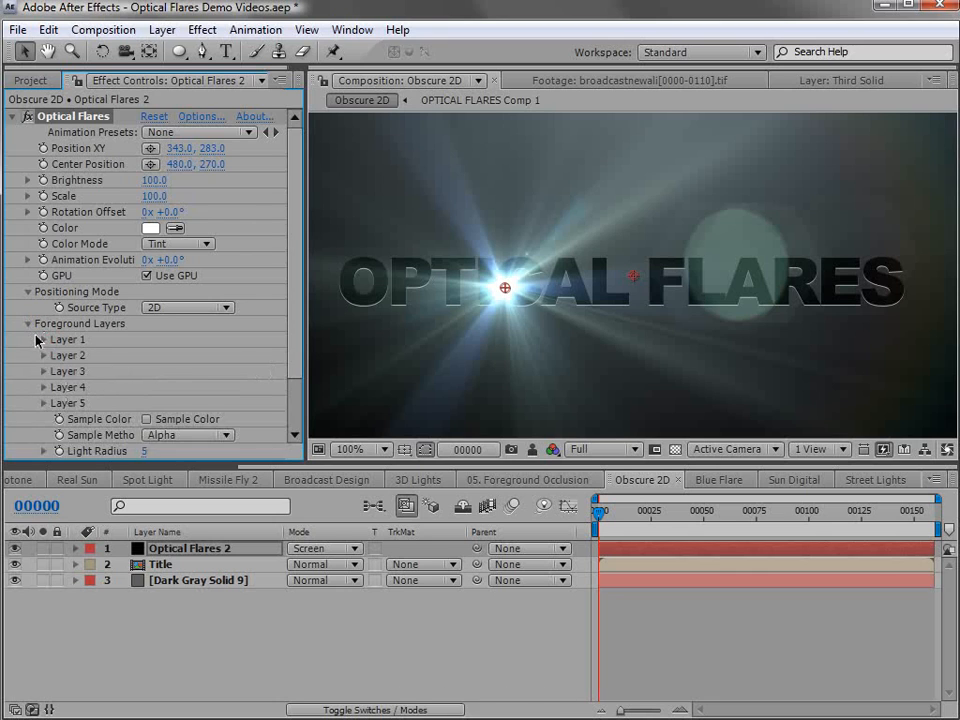
{"action": "left_click", "coordinate": [43, 340]}
{"action": "left_click", "coordinate": [192, 357]}
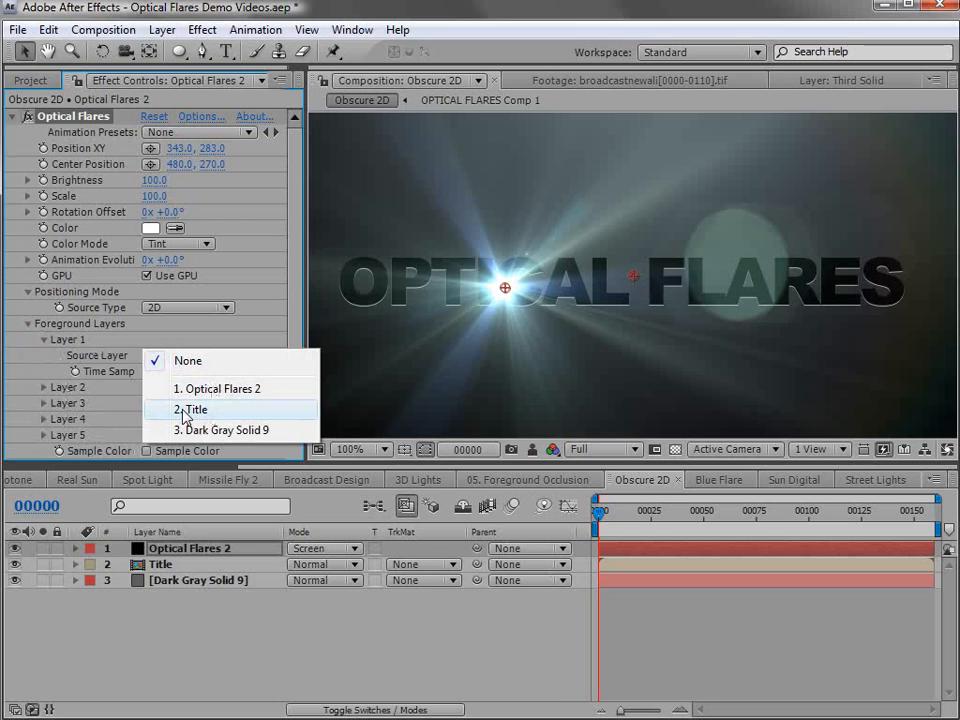
{"action": "left_click", "coordinate": [212, 418]}
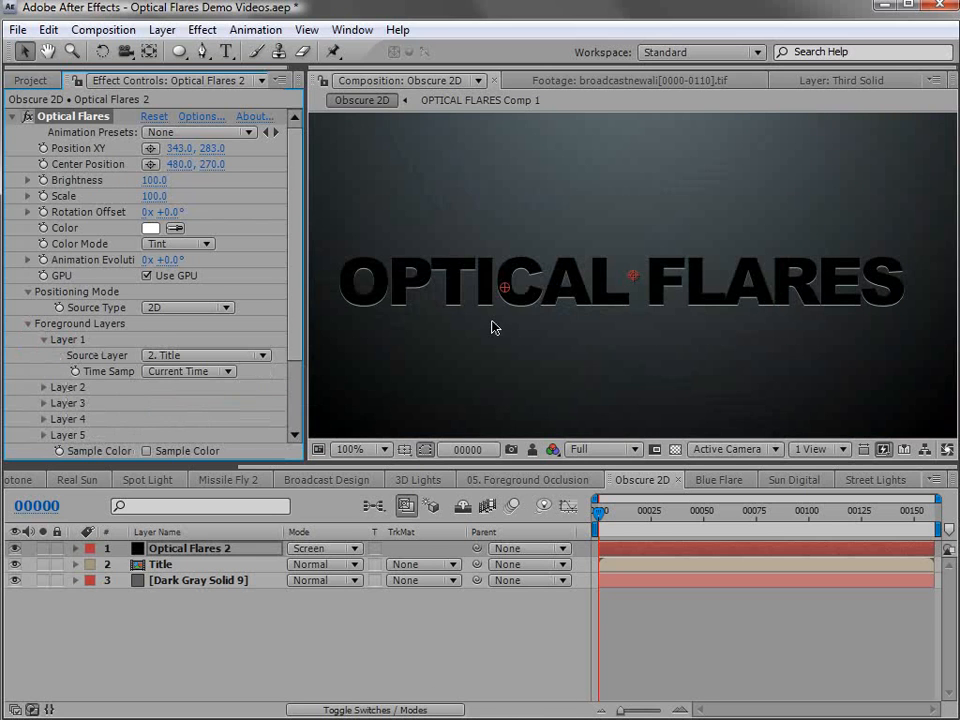
- Move the flare above the title to about 443, 223 and keep the foreground sample method on Alpha
{"action": "left_click_drag", "start_coordinate": [504, 288], "coordinate": [599, 238]}
{"action": "left_click_drag", "start_coordinate": [291, 262], "coordinate": [296, 326]}
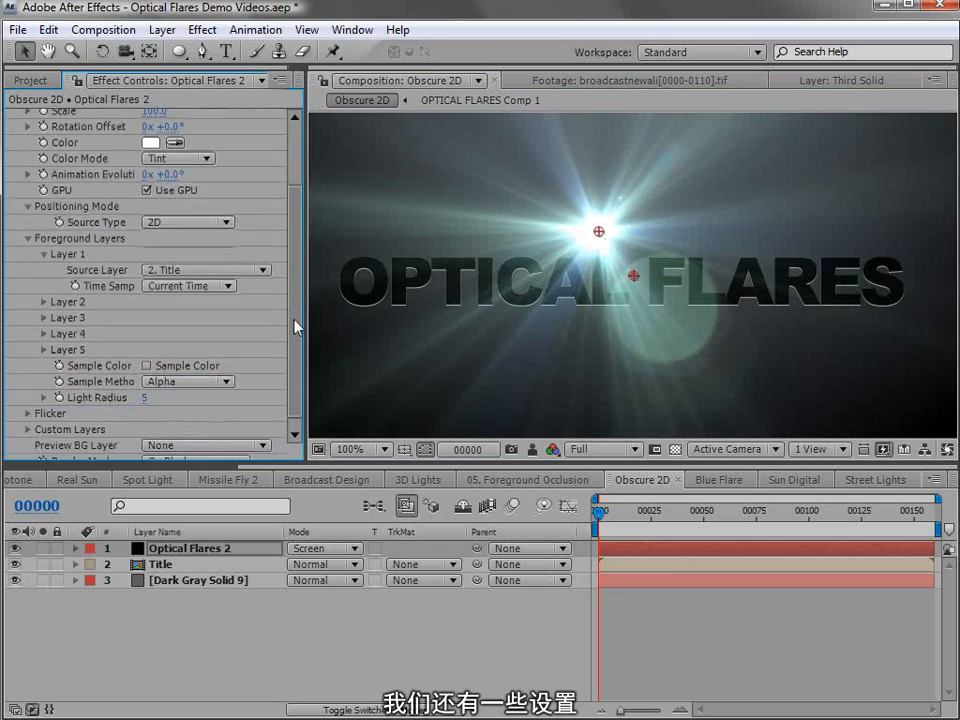
{"action": "left_click", "coordinate": [150, 372]}
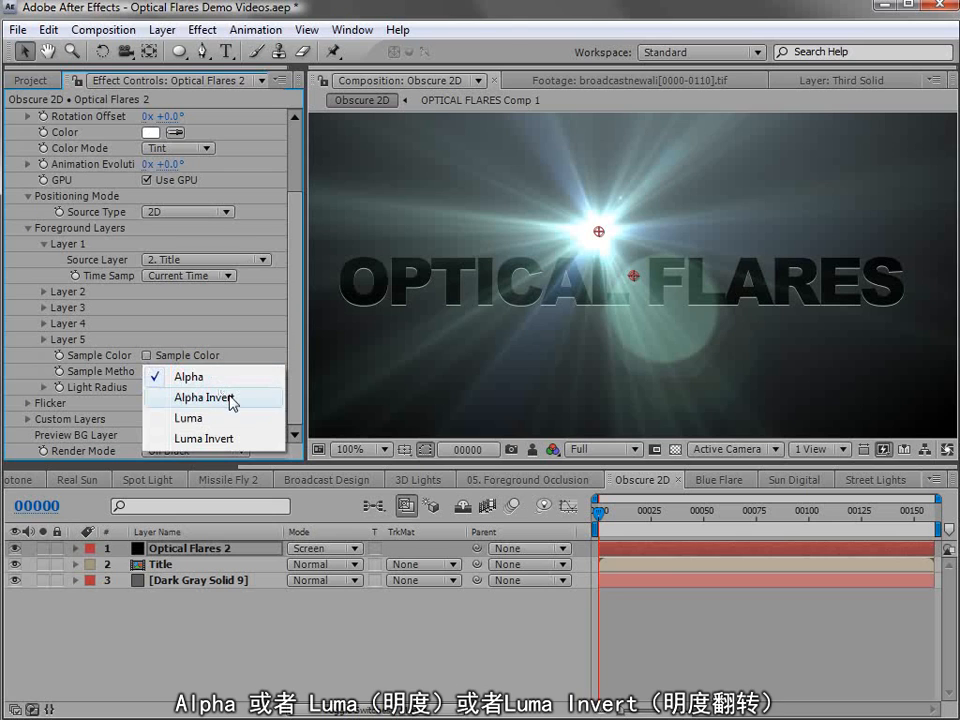
{"action": "left_click", "coordinate": [205, 380]}
{"action": "scroll", "coordinate": [150, 250], "scroll_direction": "up", "scroll_amount": 3}
{"action": "left_click", "coordinate": [88, 117]}
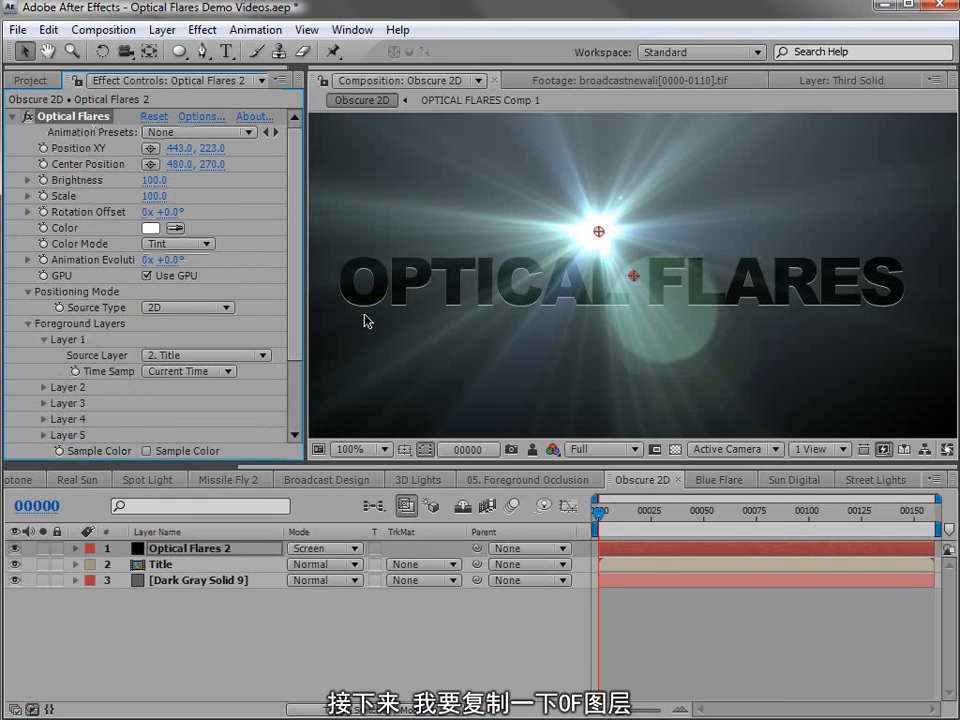
- Duplicate the Optical Flares 2 layer
{"action": "left_click", "coordinate": [190, 550]}
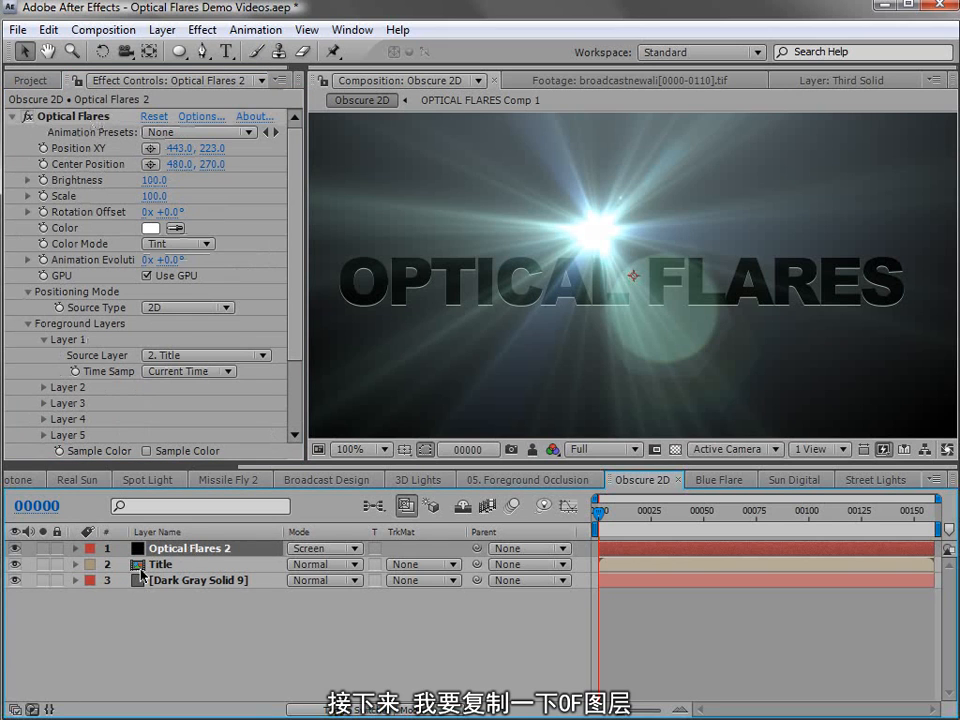
{"action": "left_click", "coordinate": [48, 29]}
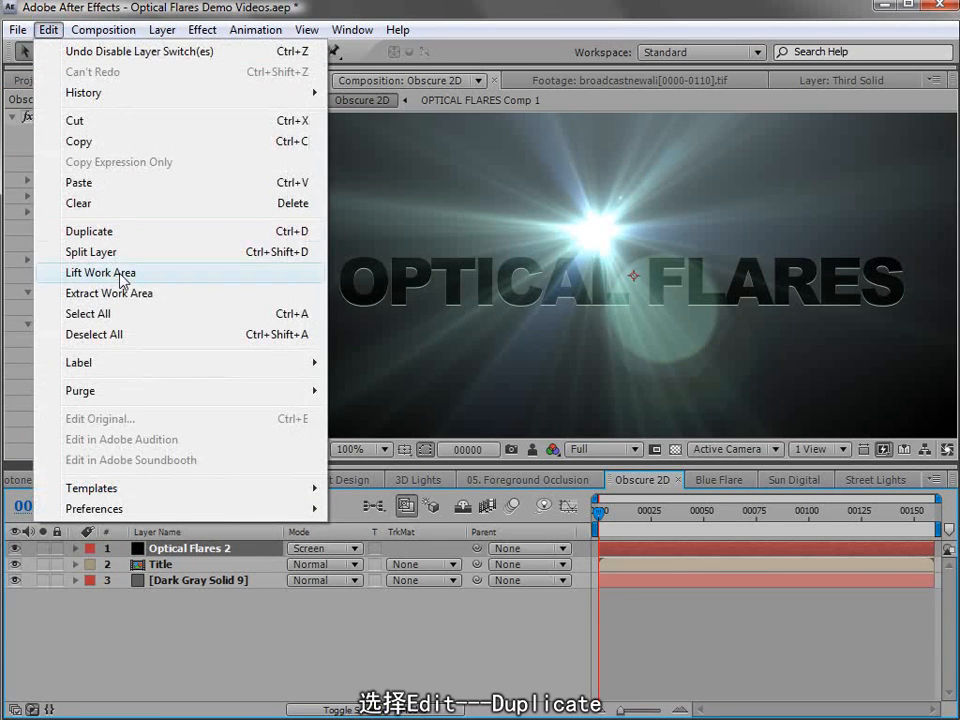
{"action": "left_click", "coordinate": [89, 231]}
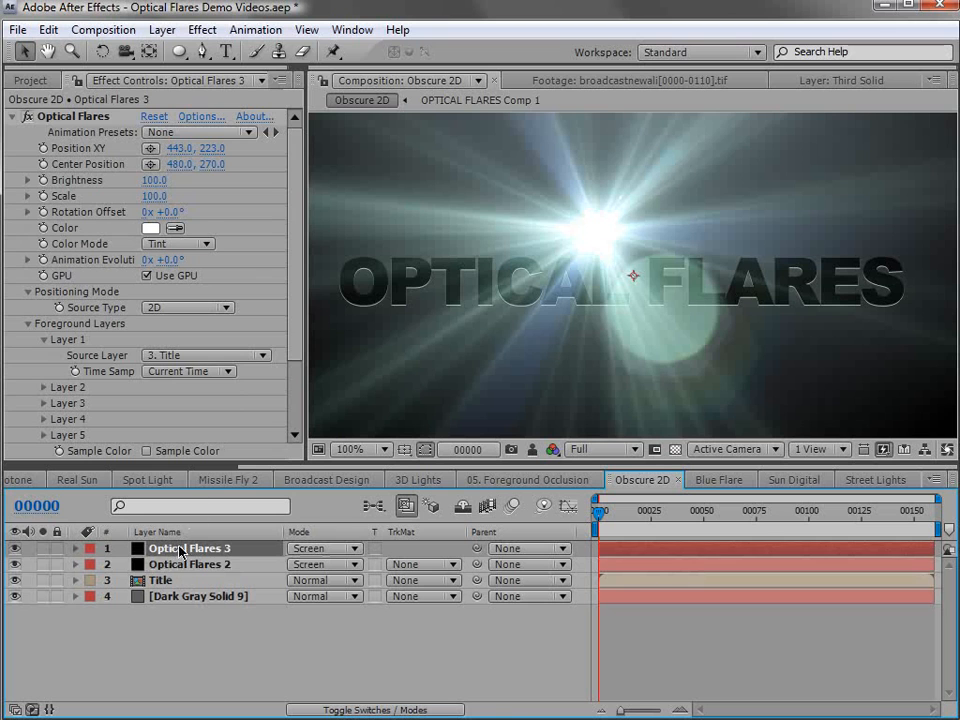
- Link the Position XY of Optical Flares 2 to the Position XY of Optical Flares 3 with an expression
{"action": "left_click", "coordinate": [170, 566]}
{"action": "key", "text": "e"}
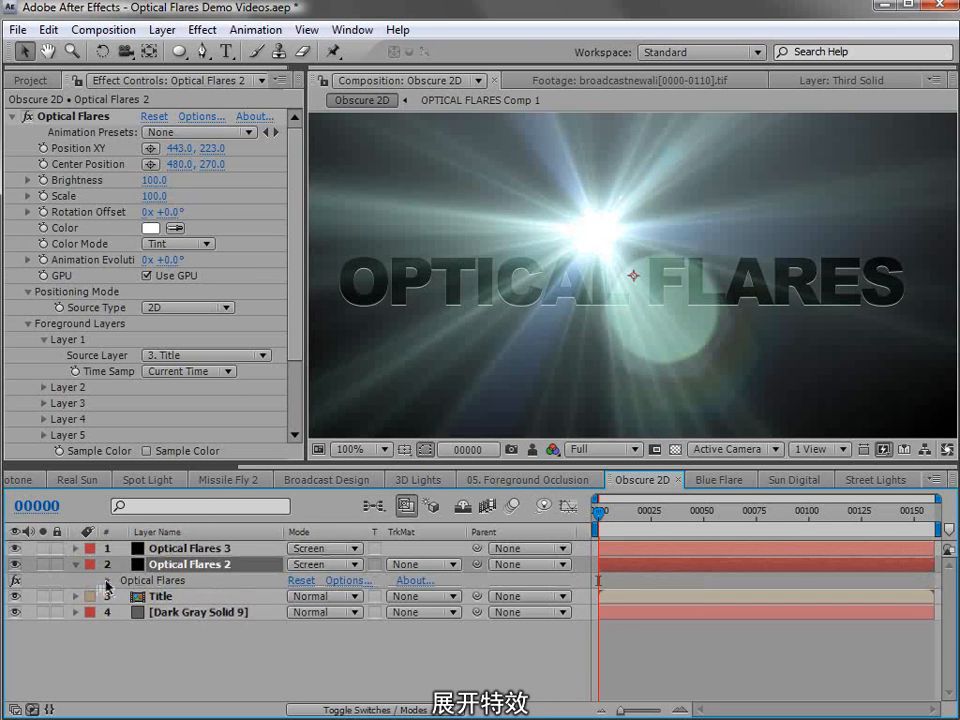
{"action": "left_click", "coordinate": [107, 581]}
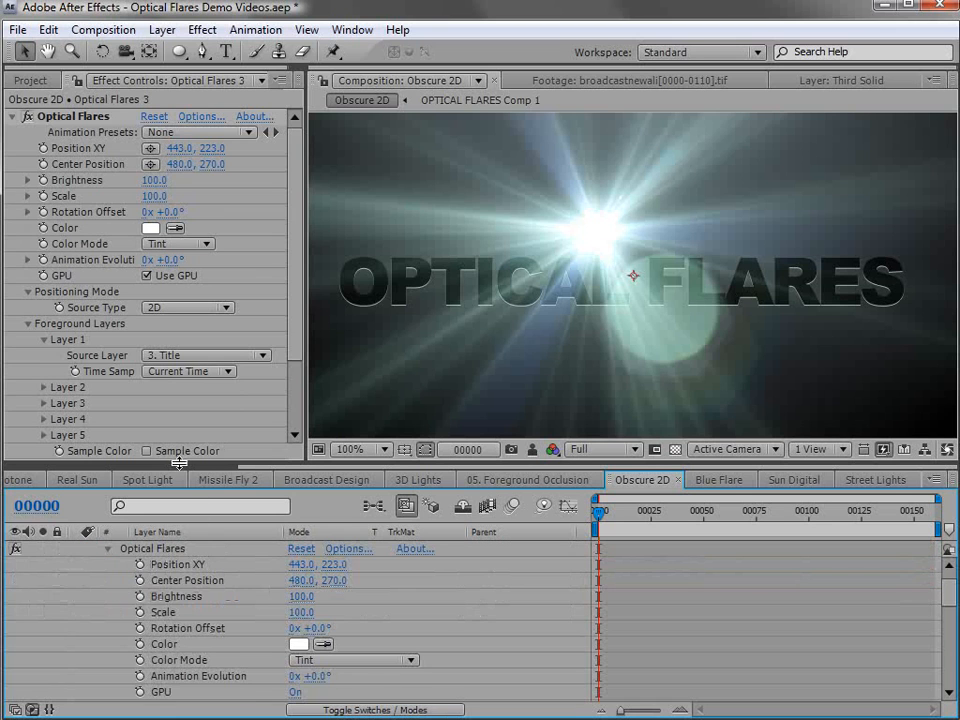
{"action": "left_click_drag", "start_coordinate": [179, 462], "coordinate": [167, 212]}
{"action": "left_click", "coordinate": [188, 575]}
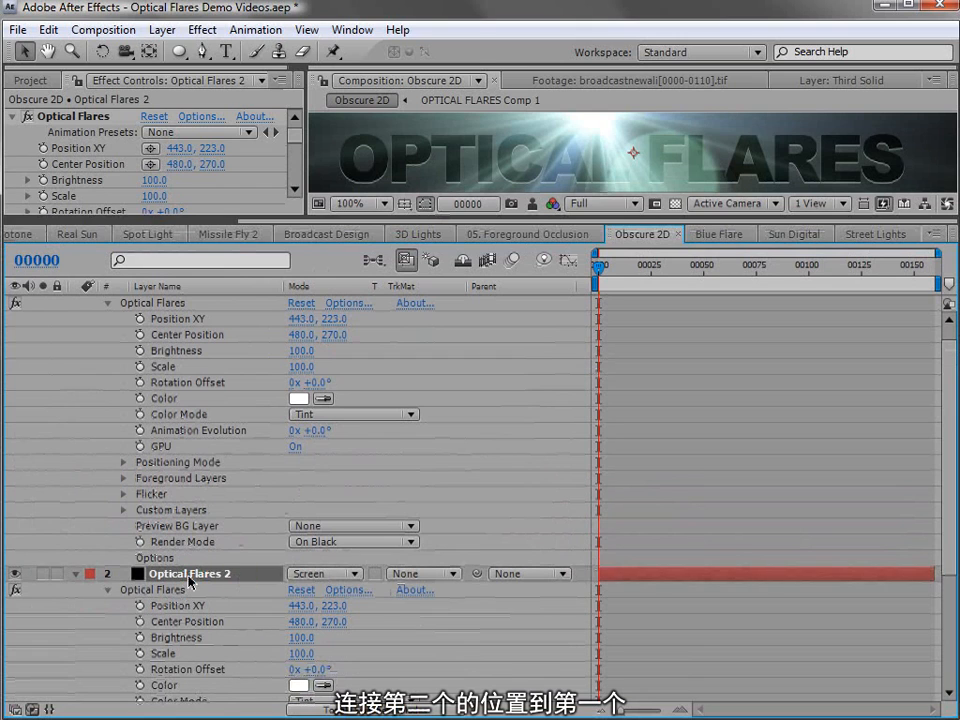
{"action": "scroll", "coordinate": [180, 368], "scroll_direction": "up", "scroll_amount": 1}
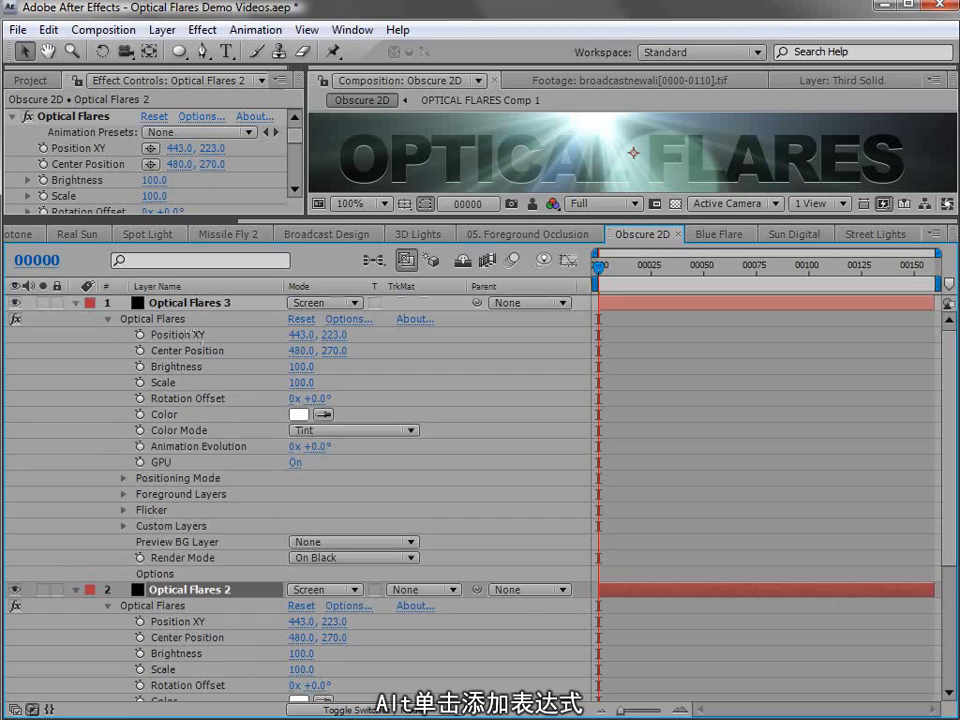
{"action": "left_click", "coordinate": [139, 627], "text": "alt"}
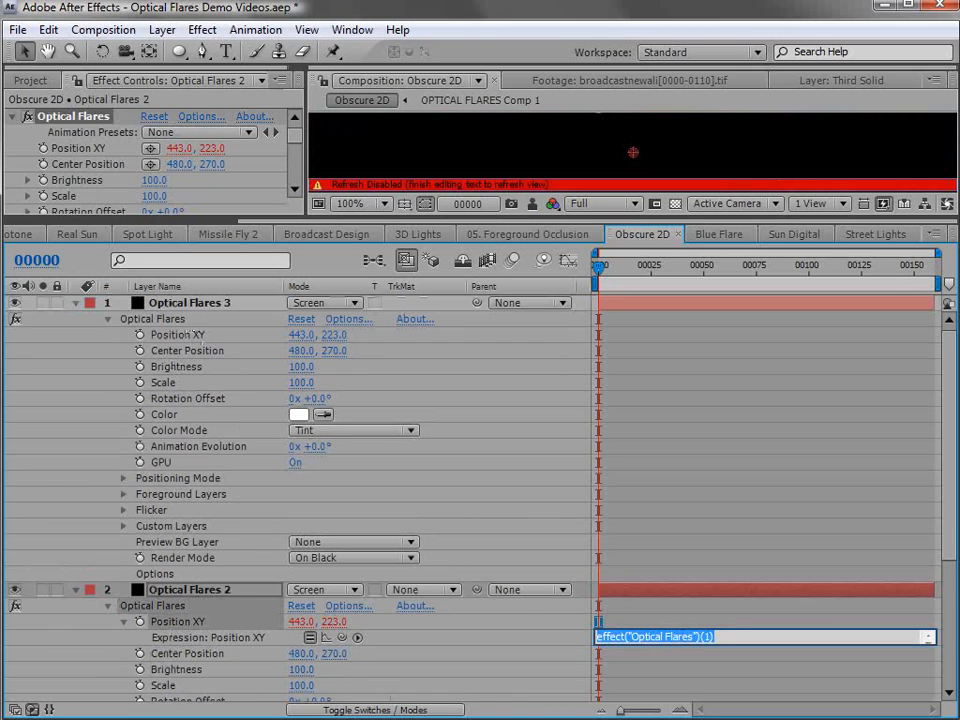
{"action": "left_click_drag", "start_coordinate": [342, 638], "coordinate": [198, 342]}
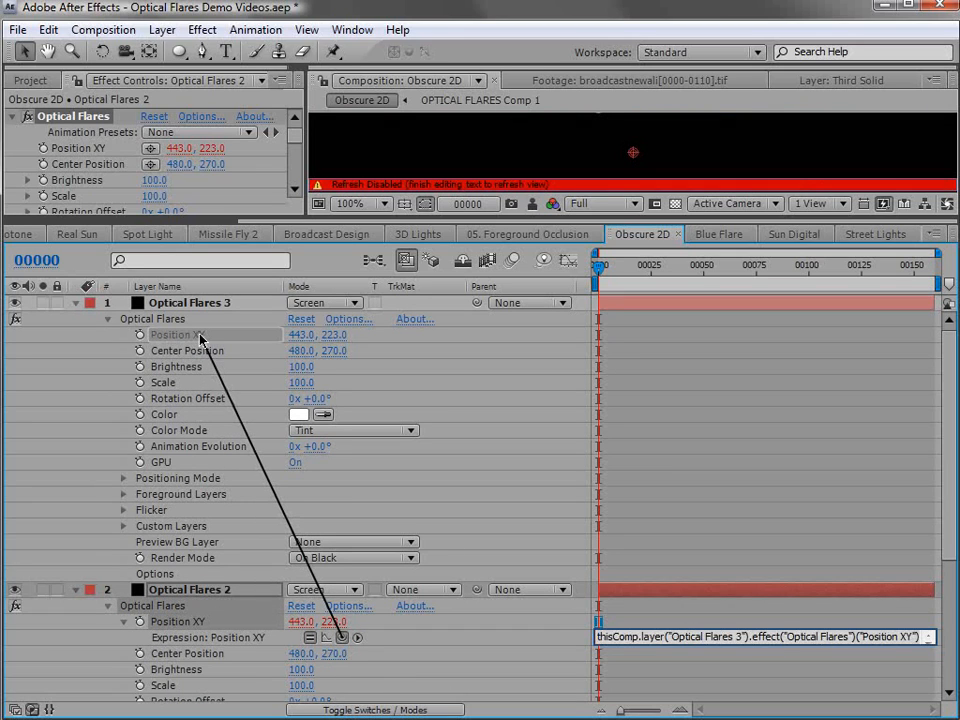
{"action": "left_click", "coordinate": [686, 433]}
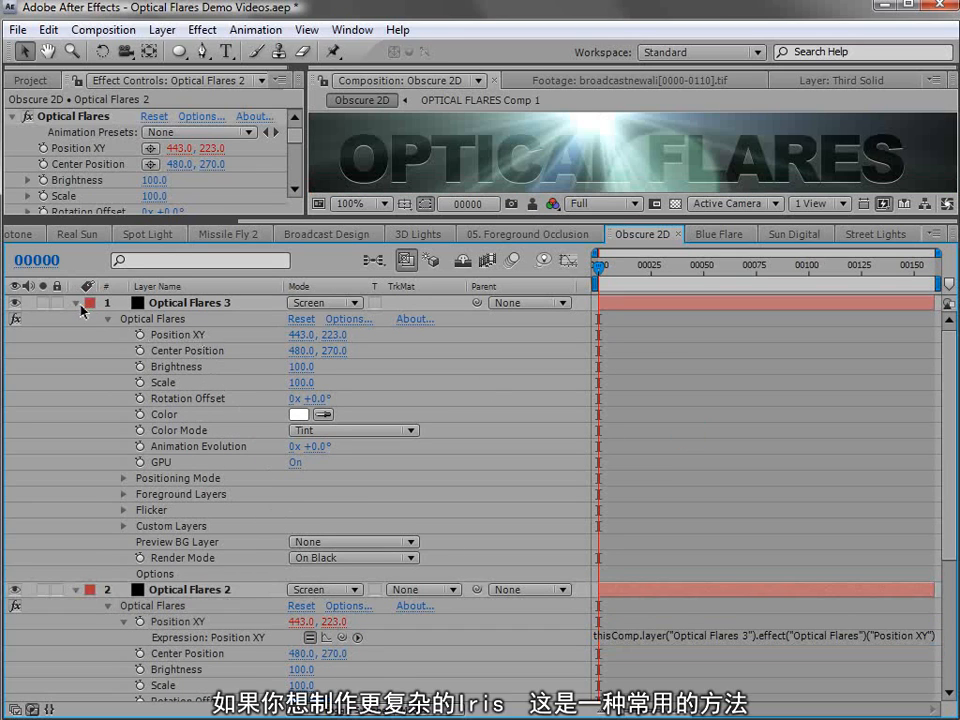
- Collapse both flare layers' properties, then reorder the stack so Optical Flares 2 sits beneath the Title layer
{"action": "left_click", "coordinate": [77, 303]}
{"action": "left_click", "coordinate": [76, 318]}
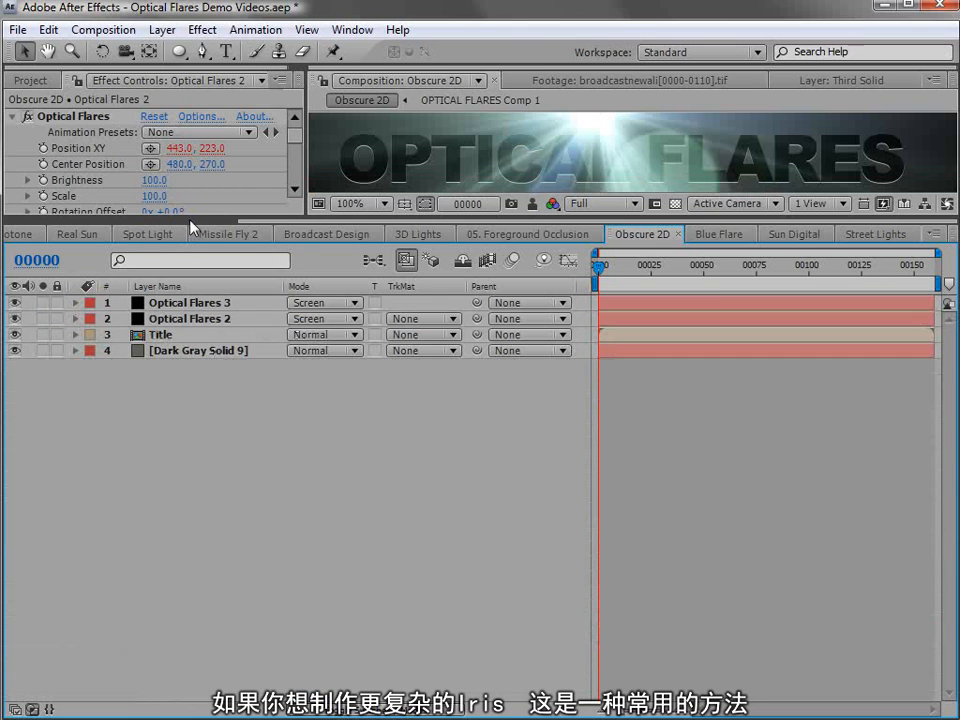
{"action": "left_click_drag", "start_coordinate": [186, 217], "coordinate": [186, 396]}
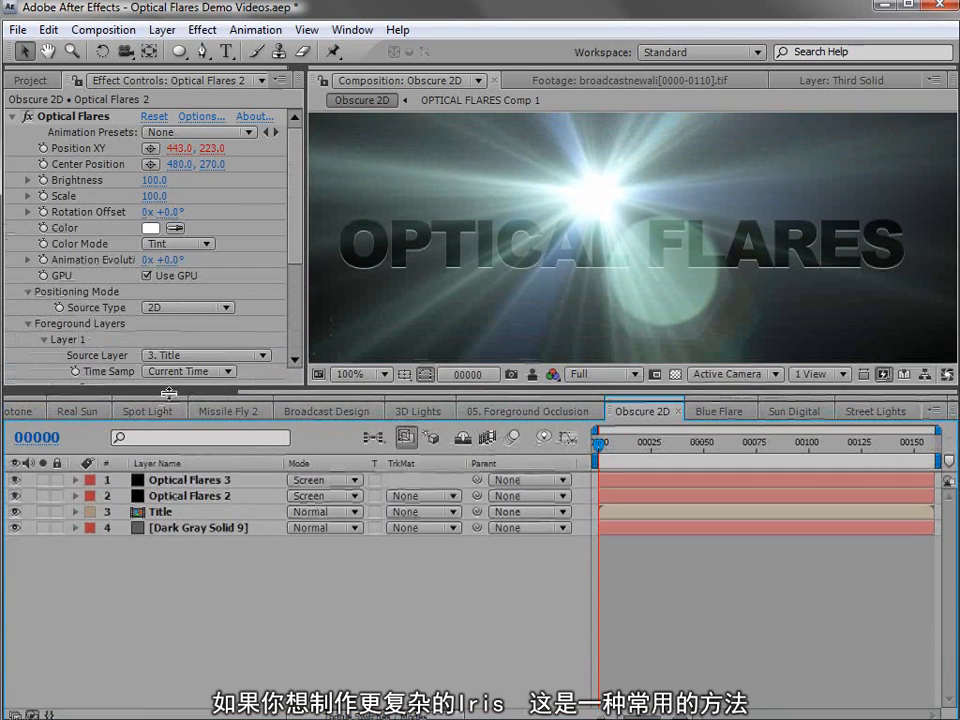
{"action": "left_click", "coordinate": [157, 500]}
{"action": "mouse_move", "coordinate": [140, 502]}
{"action": "left_mouse_down"}
{"action": "mouse_move", "coordinate": [148, 532]}
{"action": "mouse_move", "coordinate": [140, 522]}
{"action": "left_mouse_up"}
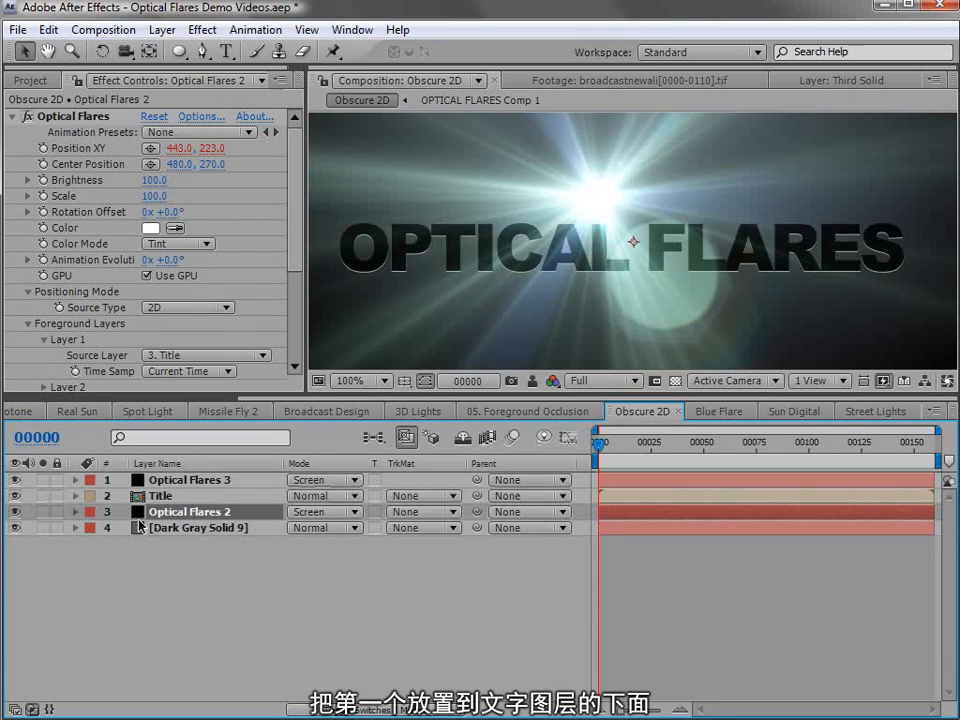
- Set the Foreground Layer 1 source of Optical Flares 2 to None and collapse its effect settings
{"action": "left_click", "coordinate": [161, 358]}
{"action": "left_click", "coordinate": [186, 313]}
{"action": "mouse_move", "coordinate": [294, 222]}
{"action": "left_mouse_down"}
{"action": "mouse_move", "coordinate": [297, 233]}
{"action": "mouse_move", "coordinate": [306, 208]}
{"action": "left_mouse_up"}
{"action": "left_click", "coordinate": [12, 117]}
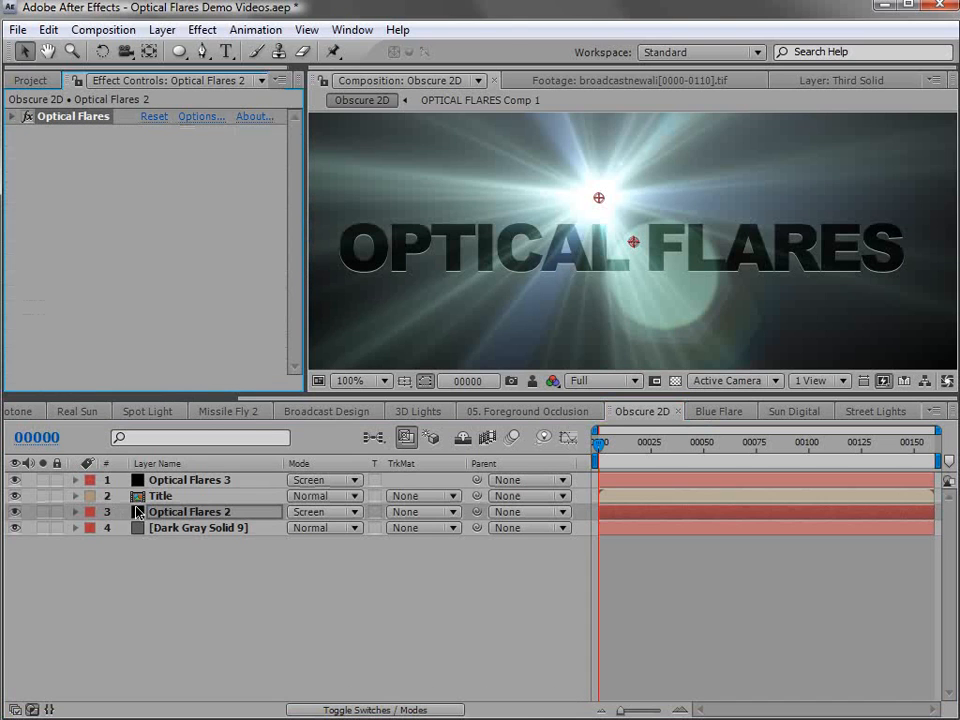
- Move the flare of the Optical Flares 3 layer behind the title to about 442, 266
{"action": "left_click", "coordinate": [160, 480]}
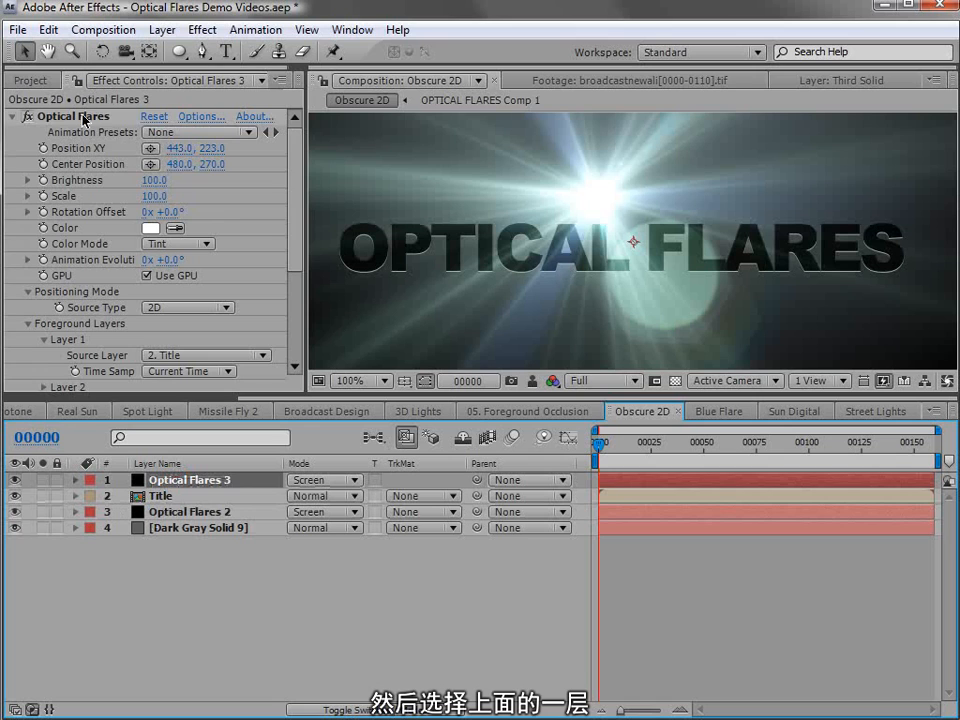
{"action": "left_click_drag", "start_coordinate": [601, 199], "coordinate": [601, 235]}
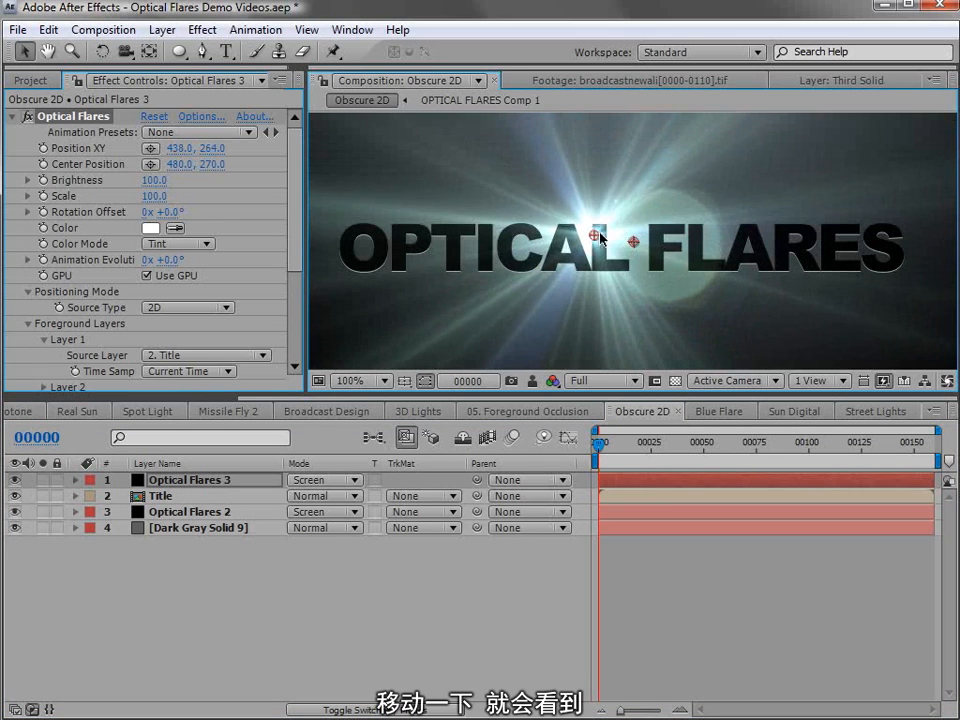
{"action": "left_click", "coordinate": [618, 332]}
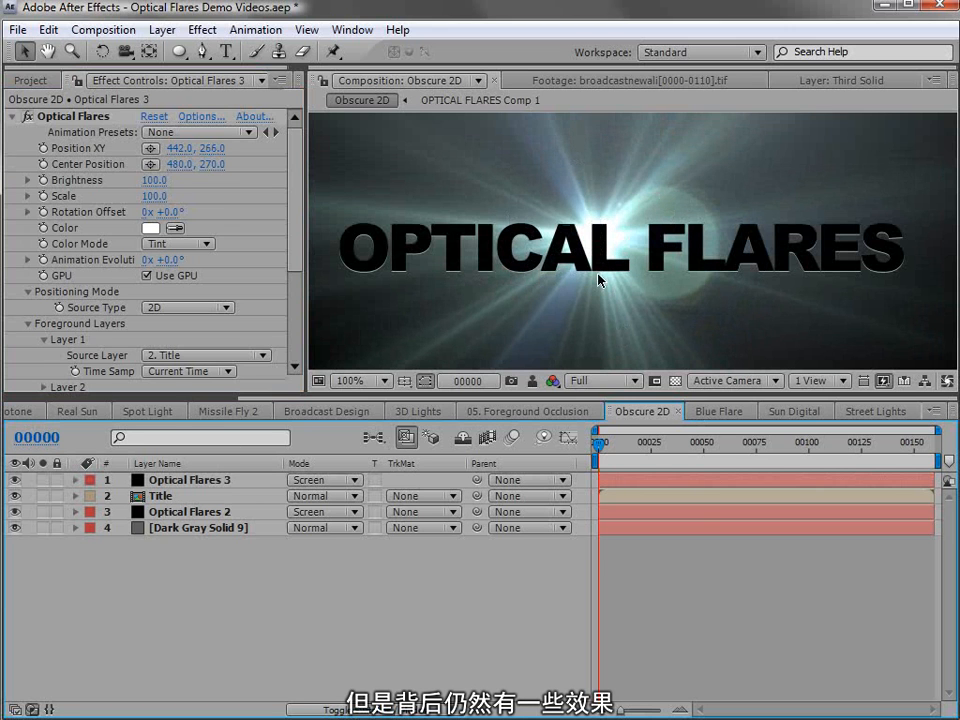
- Add a Shimmer lens object to the flare of the Optical Flares 2 layer
{"action": "left_click", "coordinate": [176, 514]}
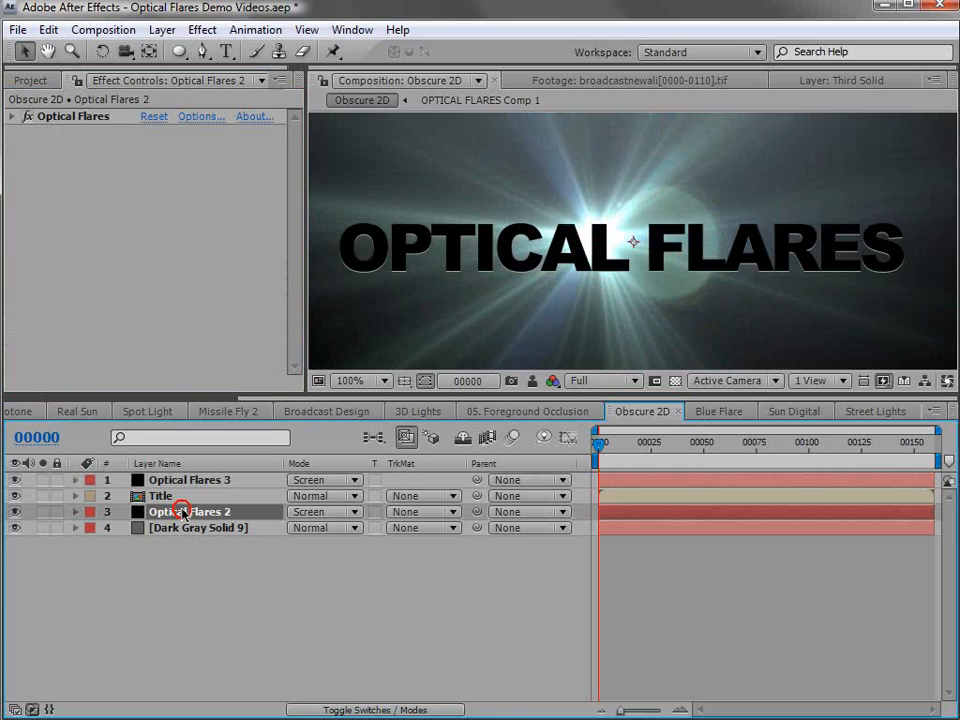
{"action": "left_click", "coordinate": [198, 118]}
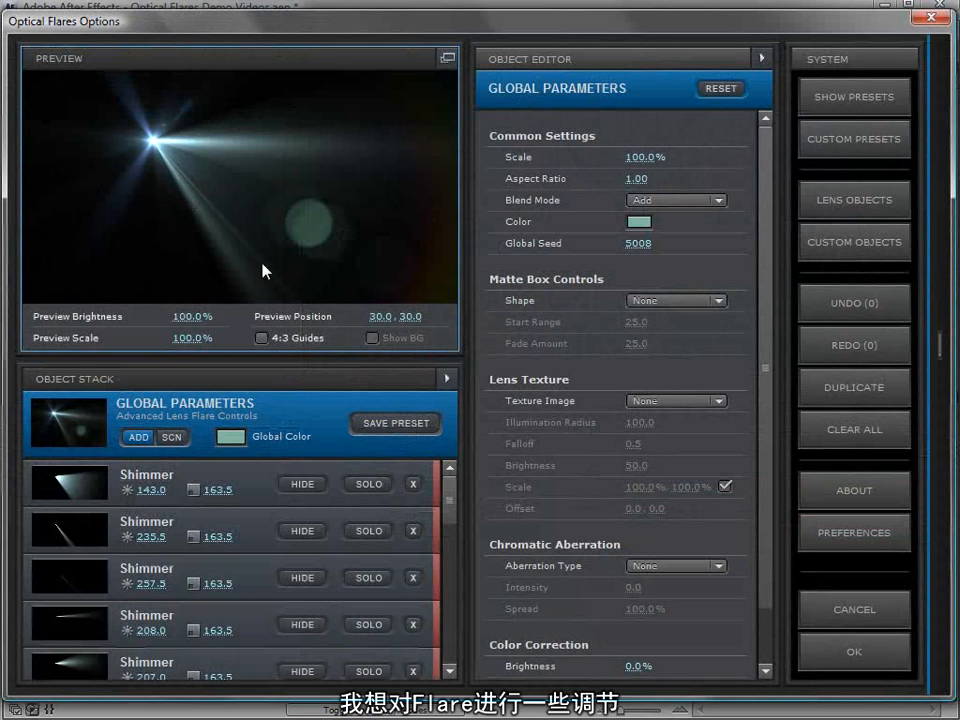
{"action": "left_click", "coordinate": [850, 208]}
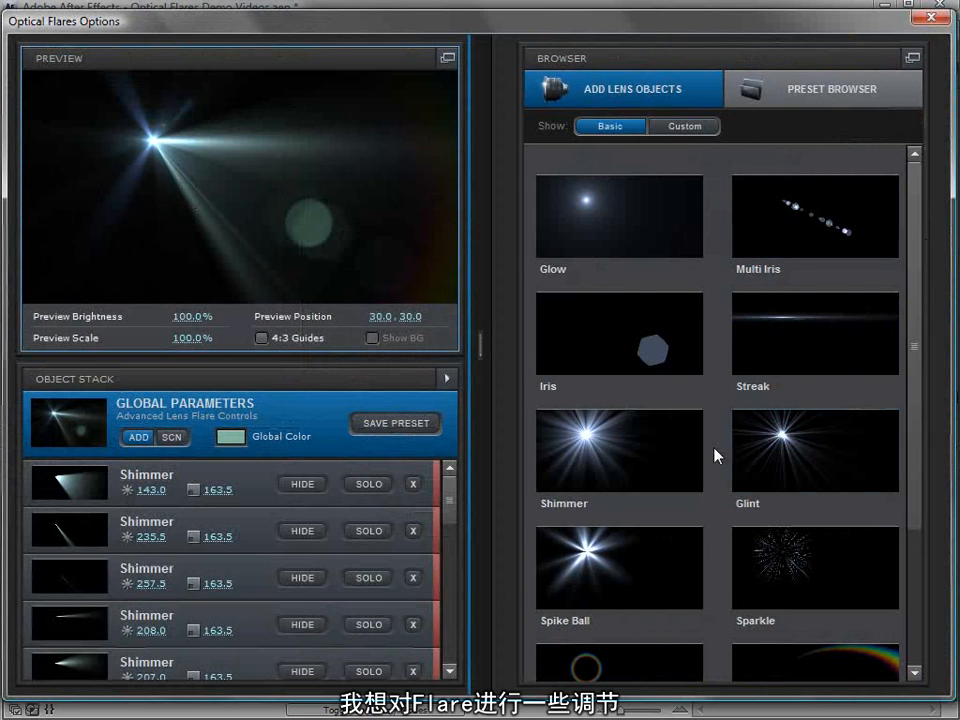
{"action": "left_click", "coordinate": [611, 454]}
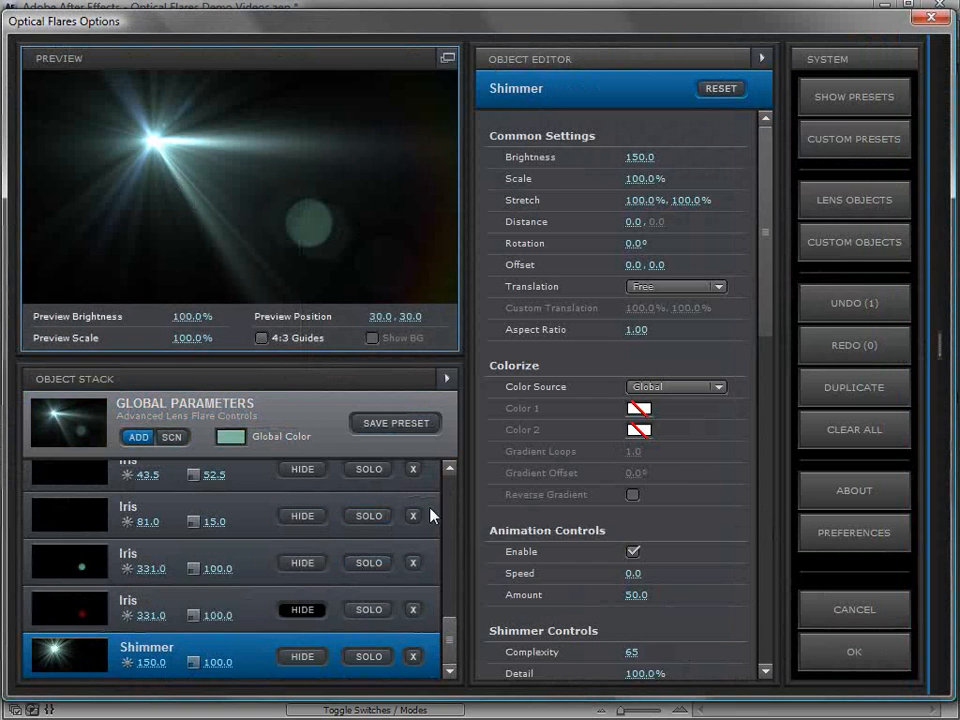
- Set the flare's Global Seed to 5017 in the global parameters and apply the flare options
{"action": "left_click", "coordinate": [226, 417]}
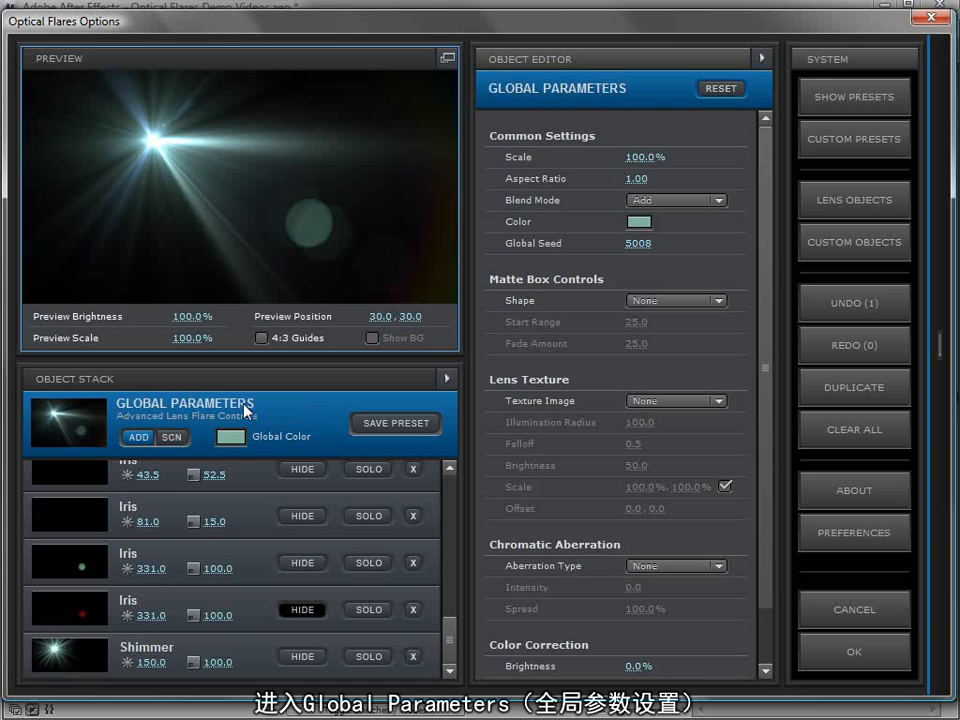
{"action": "left_click_drag", "start_coordinate": [633, 250], "coordinate": [671, 248]}
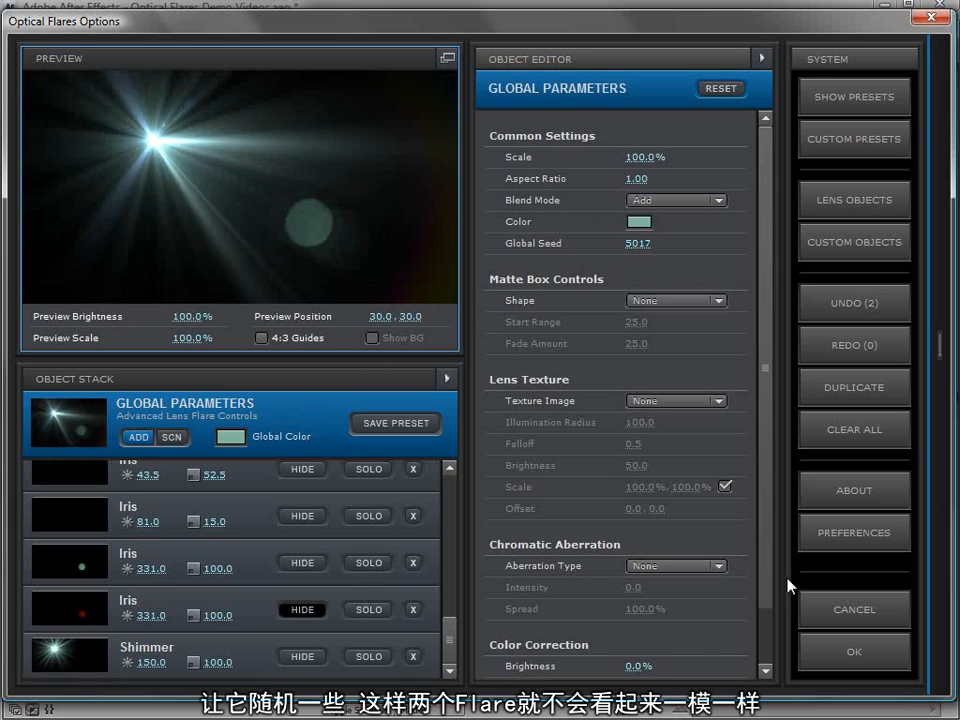
{"action": "left_click", "coordinate": [846, 653]}
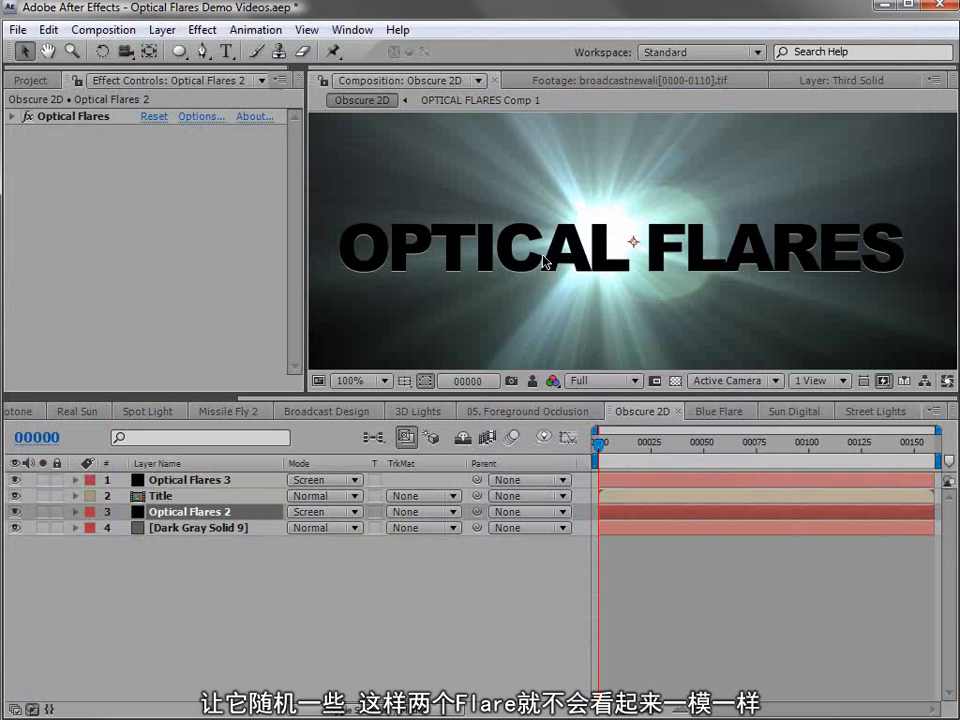
- Reduce the Optical Flares 2 effect's scale to about 50 and its brightness to about 70
{"action": "left_click", "coordinate": [13, 117]}
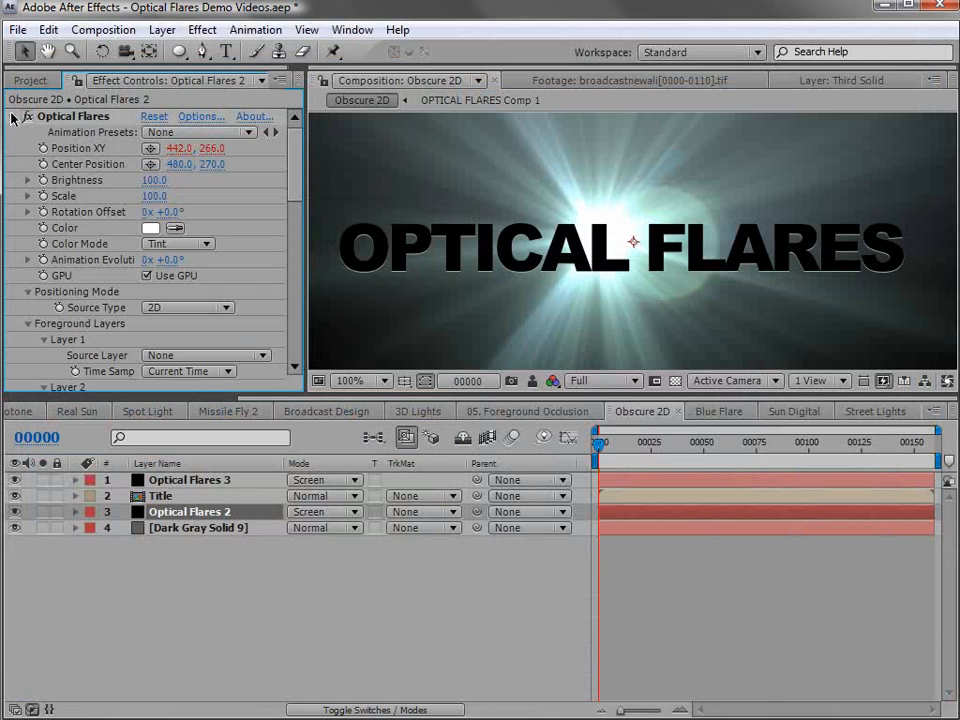
{"action": "mouse_move", "coordinate": [159, 197]}
{"action": "left_mouse_down"}
{"action": "mouse_move", "coordinate": [146, 177]}
{"action": "mouse_move", "coordinate": [154, 181]}
{"action": "left_mouse_up"}
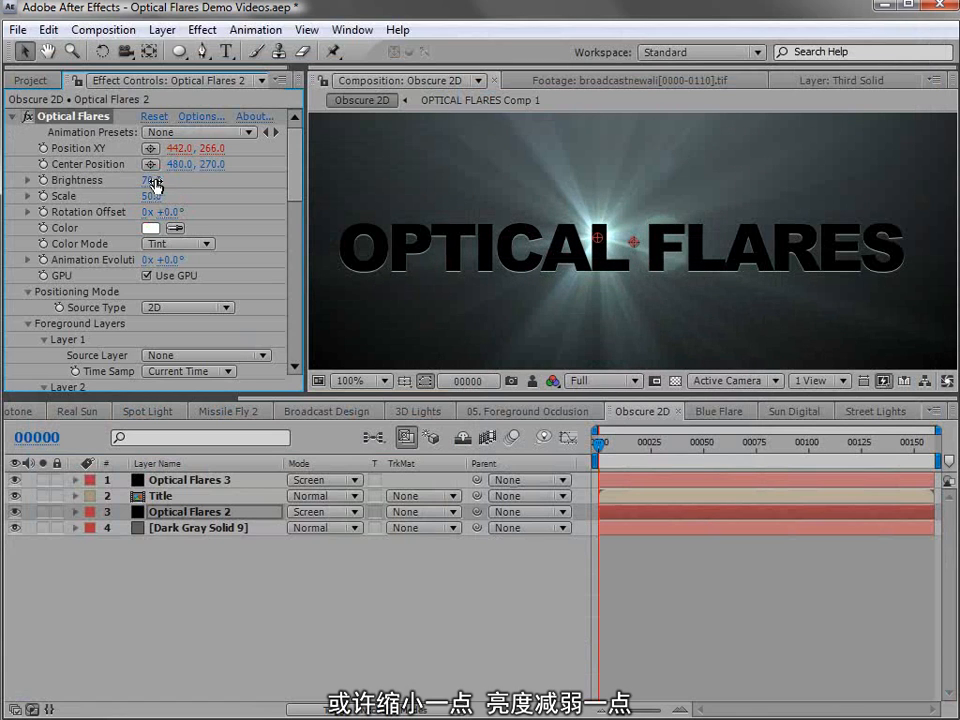
- Move the flare of the Optical Flares 3 layer behind the title to about 342, 272
{"action": "left_click", "coordinate": [165, 480]}
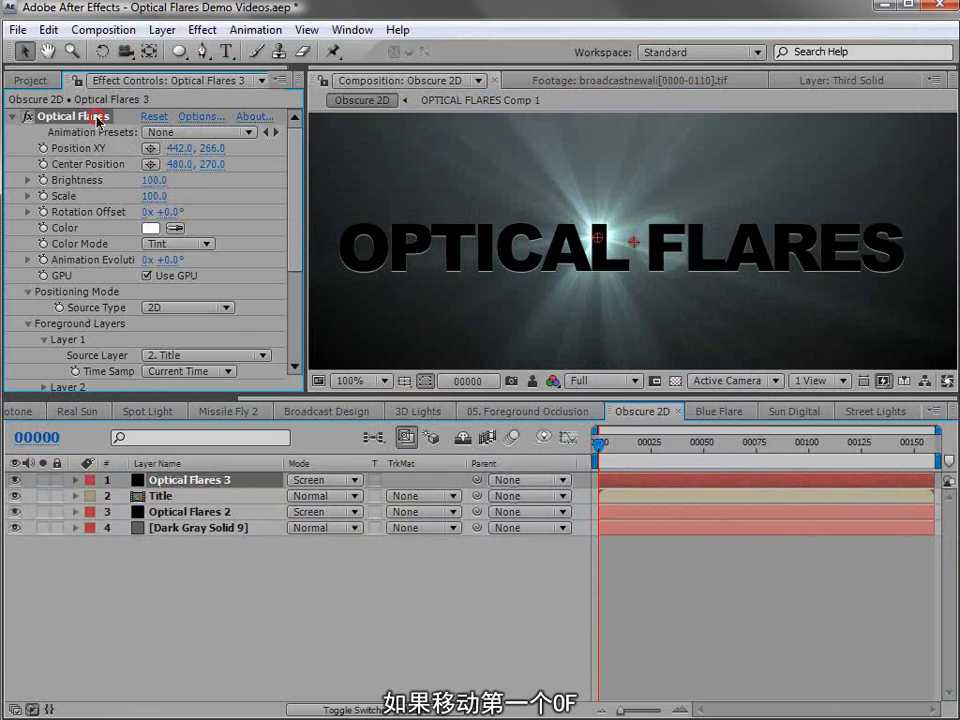
{"action": "left_click_drag", "start_coordinate": [610, 237], "coordinate": [499, 247]}
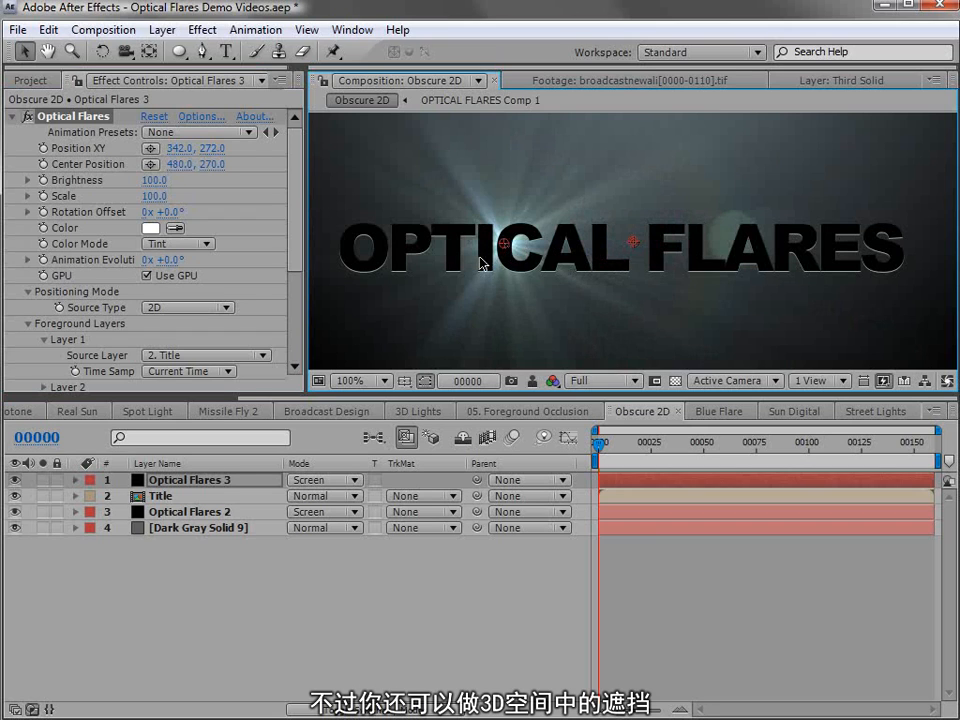
- In the 05. Foreground Occlusion composition at frame 41, lower the opacity of Medium Magenta Solid 1 to 57% and Medium Purple Solid 1 to 62%
{"action": "left_click", "coordinate": [476, 413]}
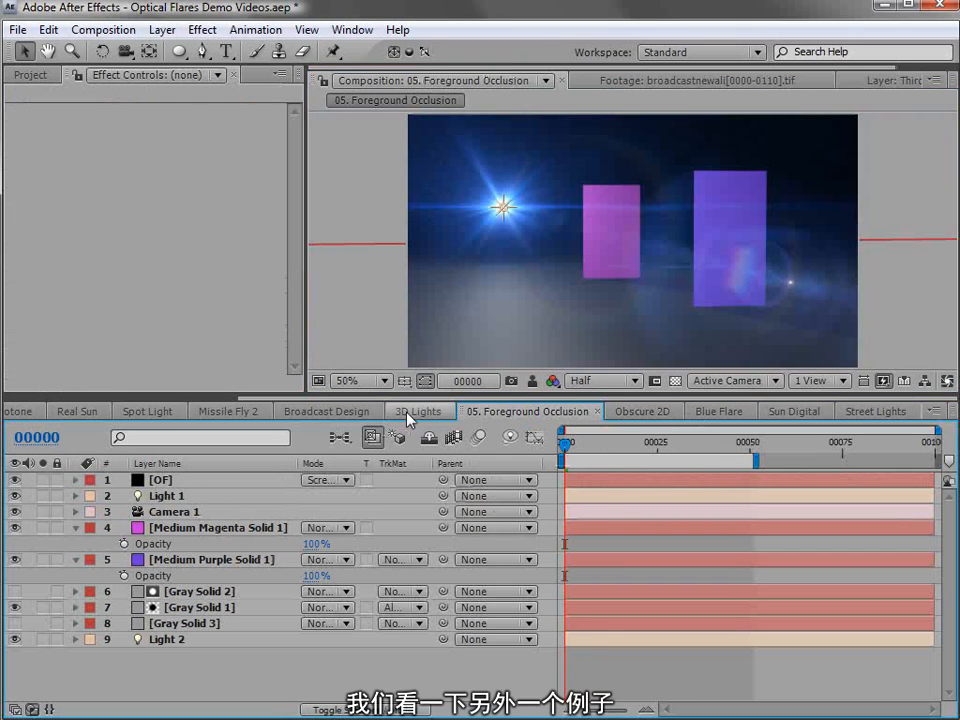
{"action": "left_click_drag", "start_coordinate": [566, 453], "coordinate": [717, 432]}
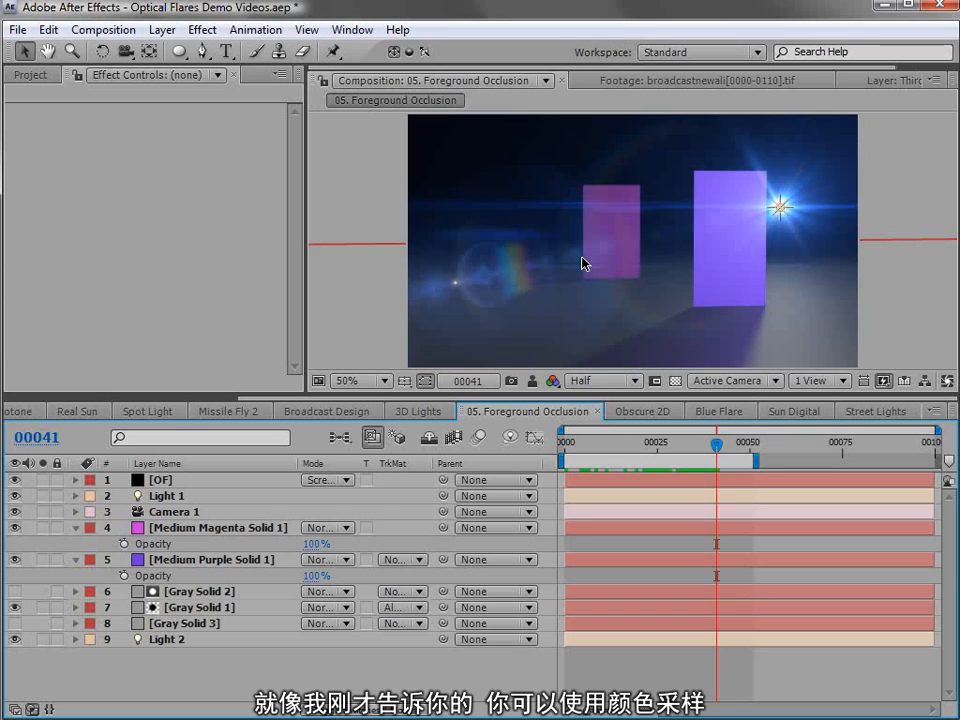
{"action": "left_click_drag", "start_coordinate": [284, 564], "coordinate": [269, 519]}
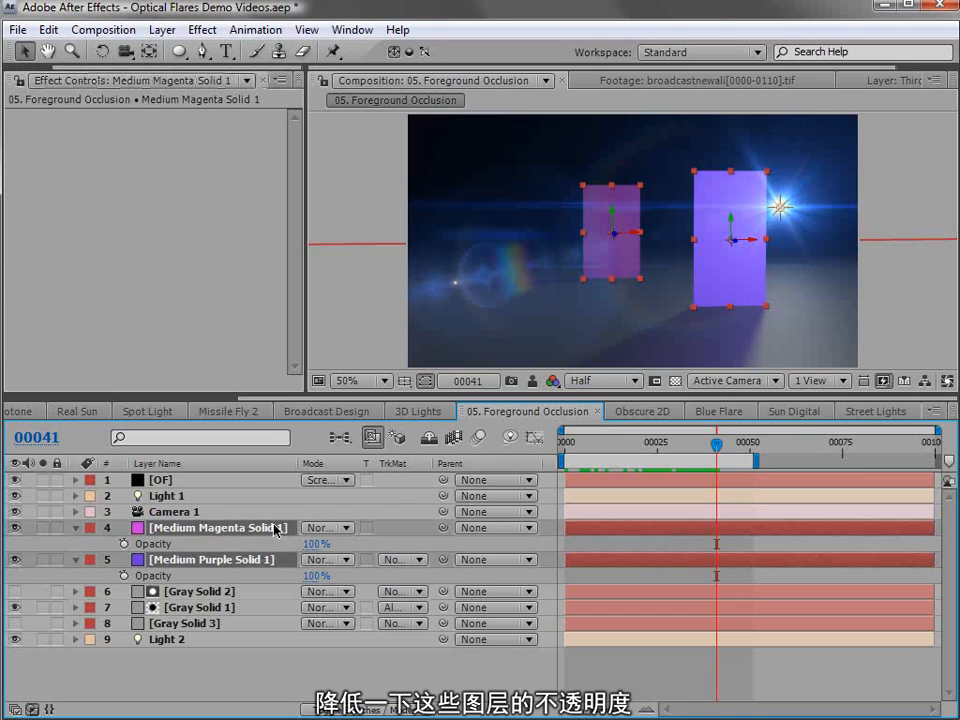
{"action": "left_click_drag", "start_coordinate": [311, 549], "coordinate": [474, 641]}
{"action": "left_click", "coordinate": [610, 662]}
{"action": "left_click_drag", "start_coordinate": [307, 547], "coordinate": [300, 584]}
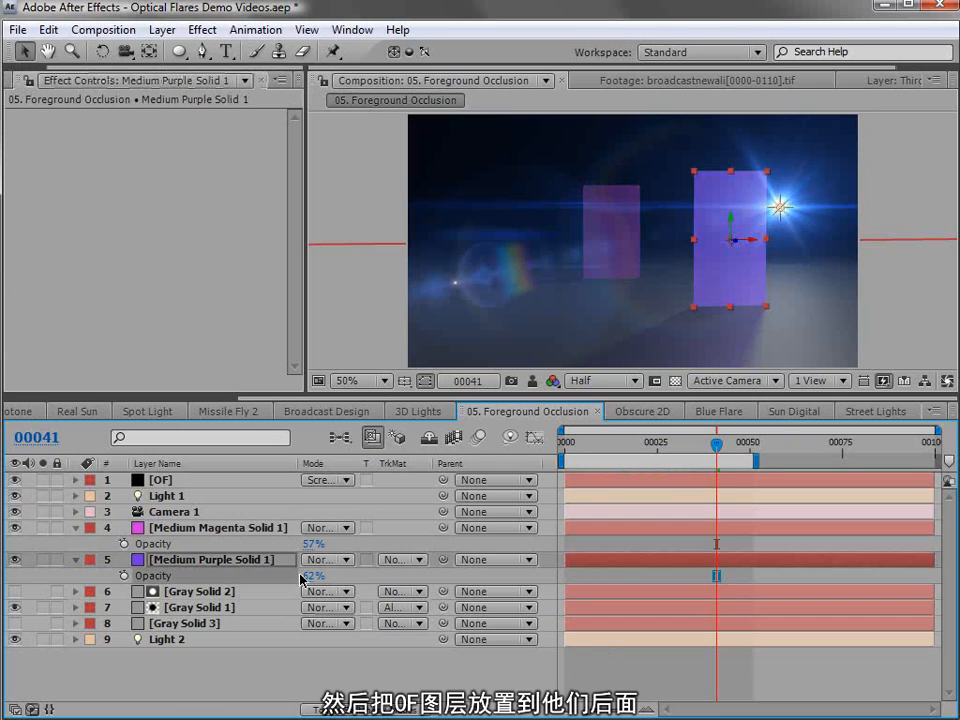
- Scrub back to frame 14 to examine how the flare passes behind the semi-transparent solids
{"action": "left_click", "coordinate": [643, 681]}
{"action": "left_click_drag", "start_coordinate": [716, 444], "coordinate": [694, 444]}
{"action": "left_click_drag", "start_coordinate": [637, 468], "coordinate": [617, 460]}
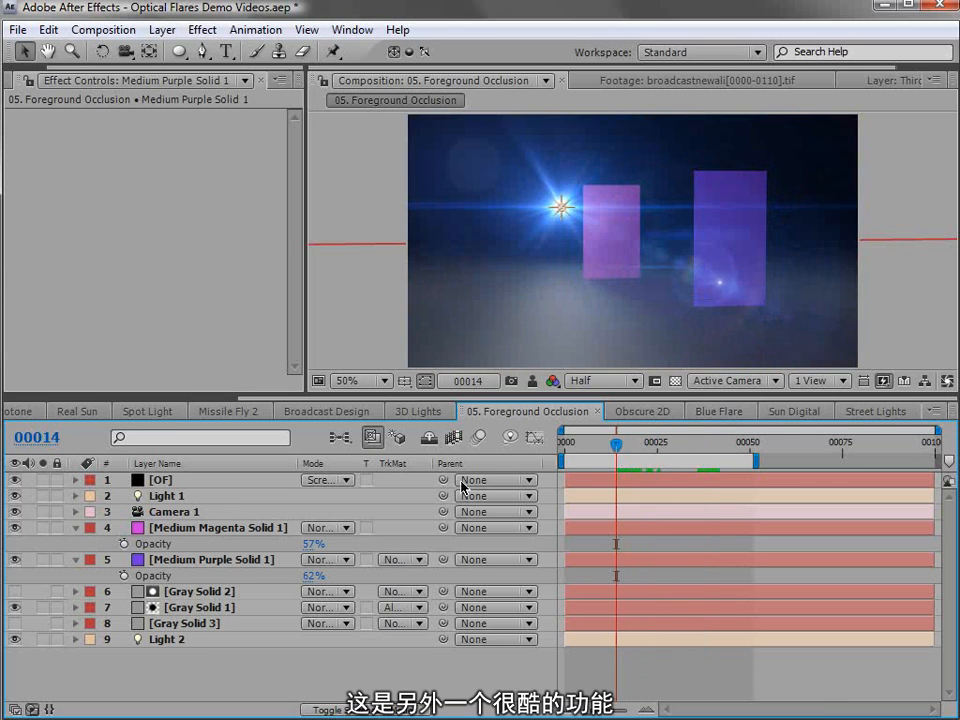
- Create a 1280 x 720 px dark gray solid named Dark Gray Solid 10 in the 3D Lights composition
{"action": "left_click", "coordinate": [418, 413]}
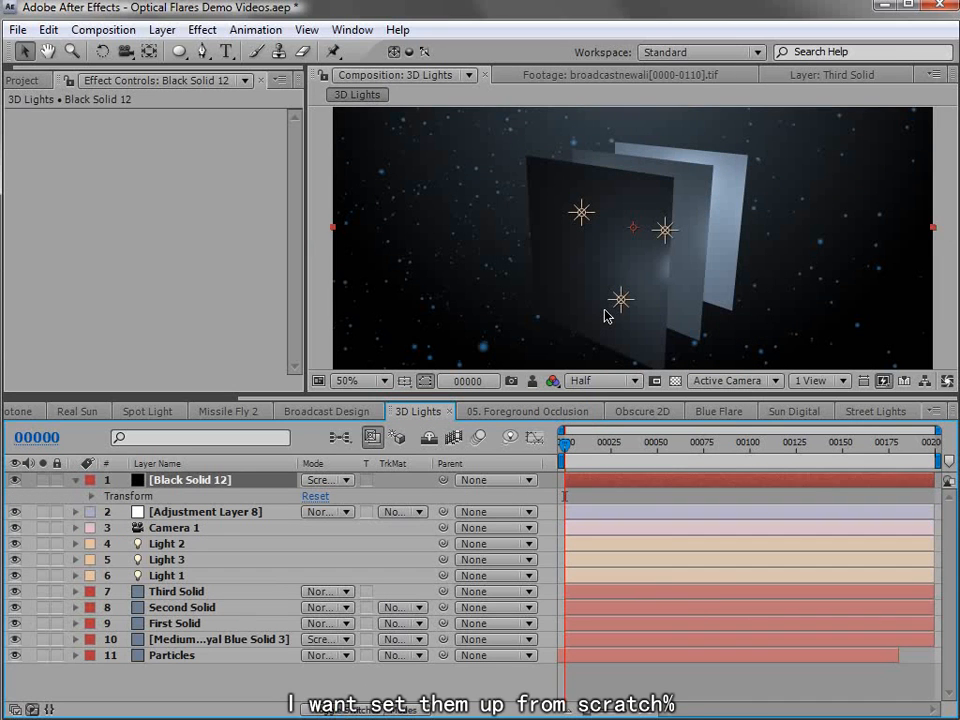
{"action": "left_click", "coordinate": [160, 29]}
{"action": "mouse_move", "coordinate": [172, 52]}
{"action": "left_click", "coordinate": [514, 72]}
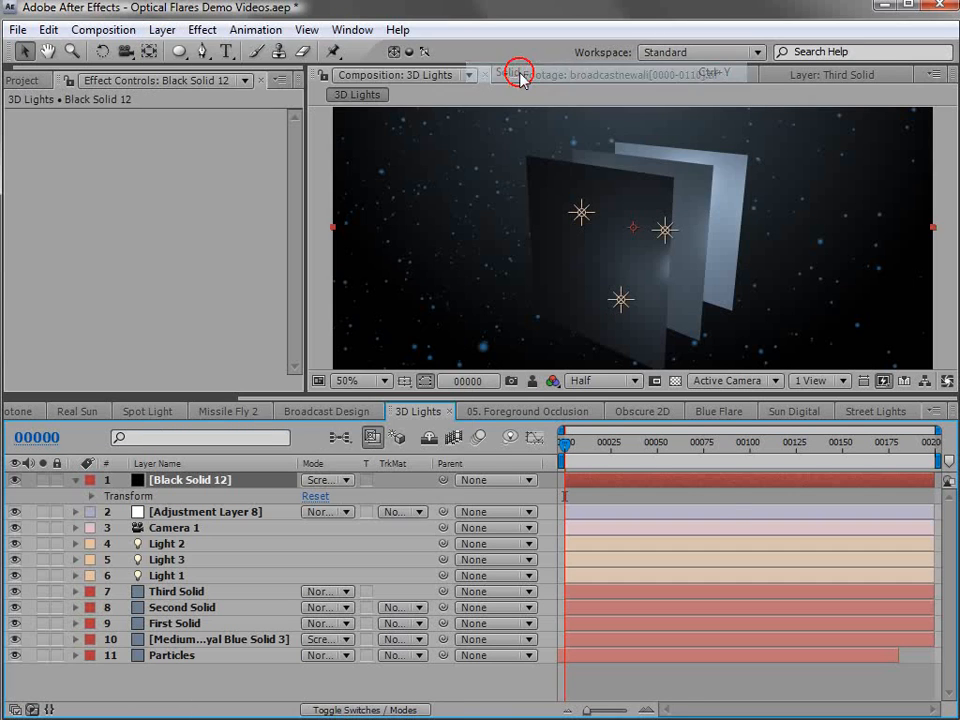
{"action": "left_click", "coordinate": [572, 496]}
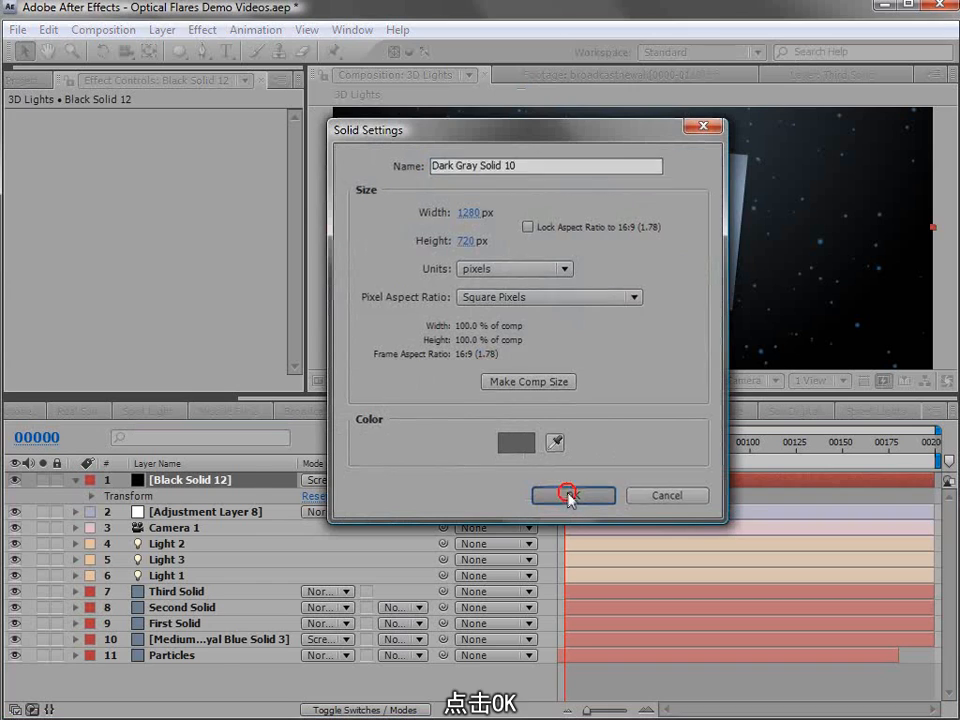
- Apply the Video Copilot Optical Flares effect to the Dark Gray Solid 10 layer
{"action": "left_click", "coordinate": [200, 29]}
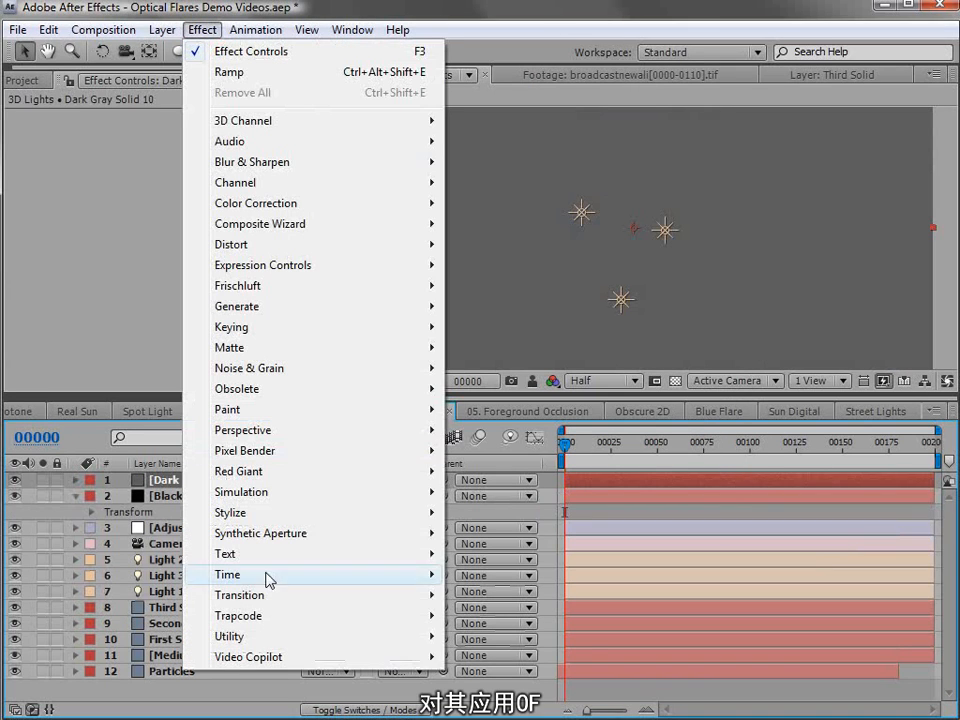
{"action": "mouse_move", "coordinate": [262, 658]}
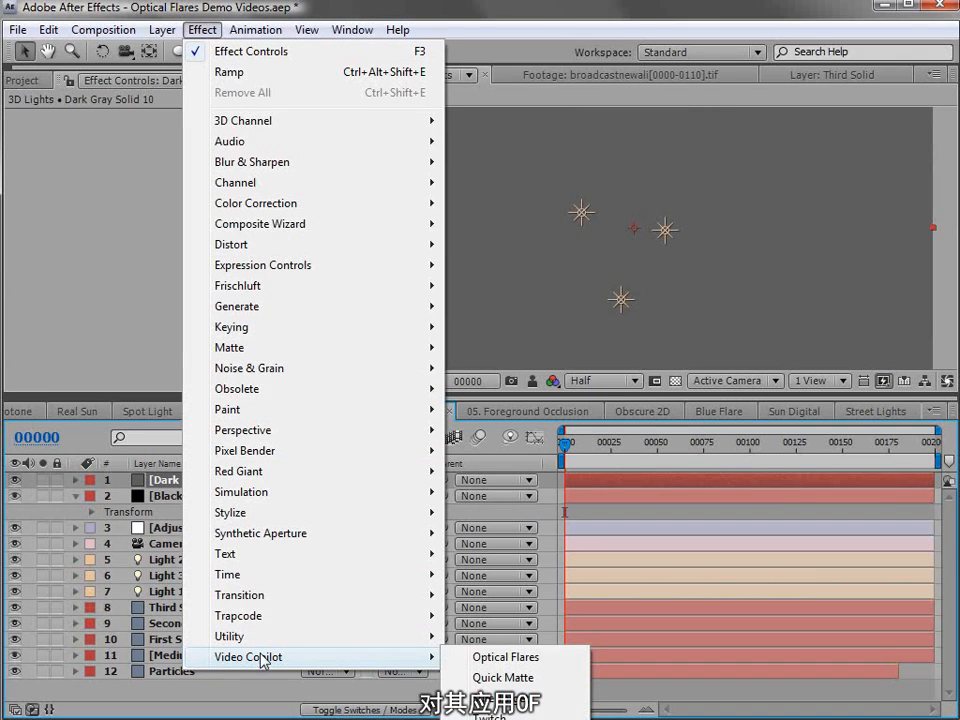
{"action": "left_click", "coordinate": [555, 665]}
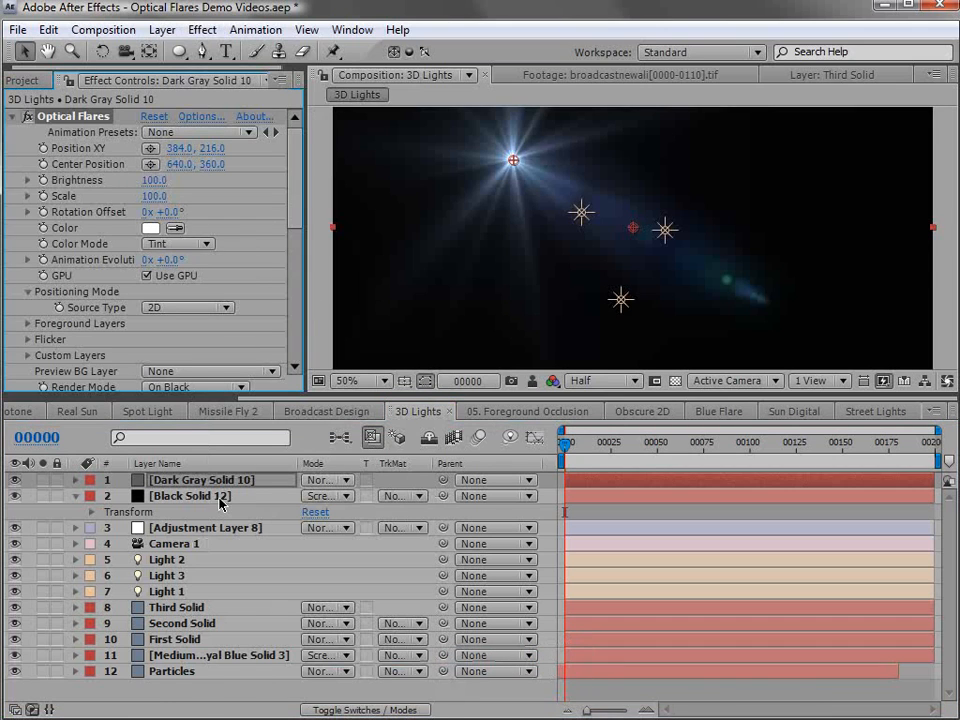
- Try the On Transparent render mode with the flare moved to about 310, 376, and restore the On Black render mode
{"action": "scroll", "coordinate": [262, 250], "scroll_direction": "down", "scroll_amount": 5}
{"action": "left_click", "coordinate": [185, 248]}
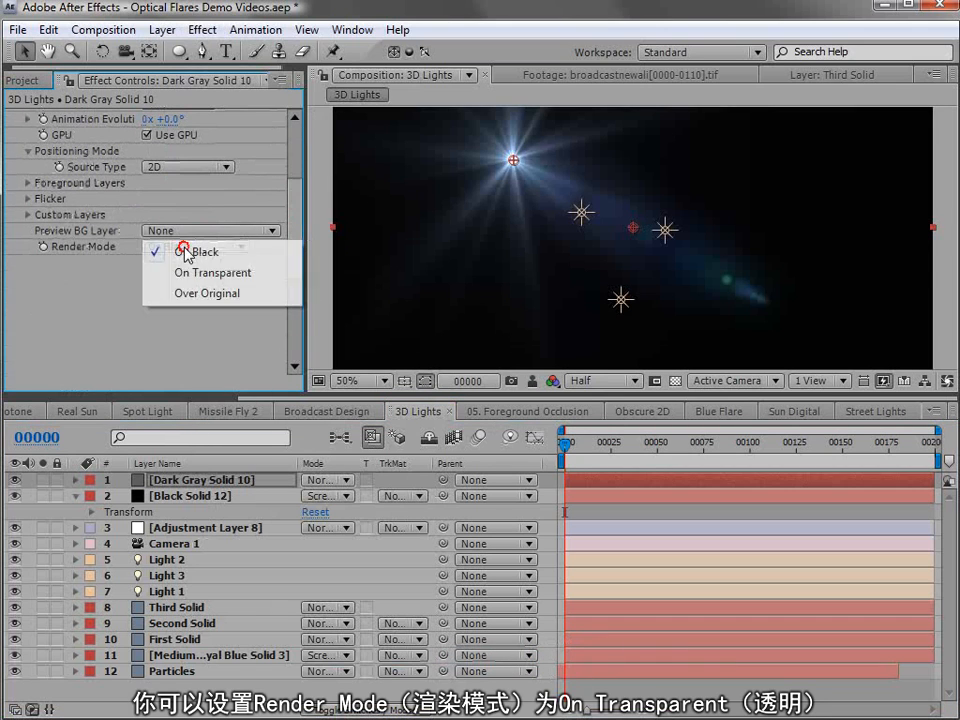
{"action": "left_click", "coordinate": [225, 274]}
{"action": "left_click_drag", "start_coordinate": [483, 226], "coordinate": [478, 235]}
{"action": "left_click", "coordinate": [201, 247]}
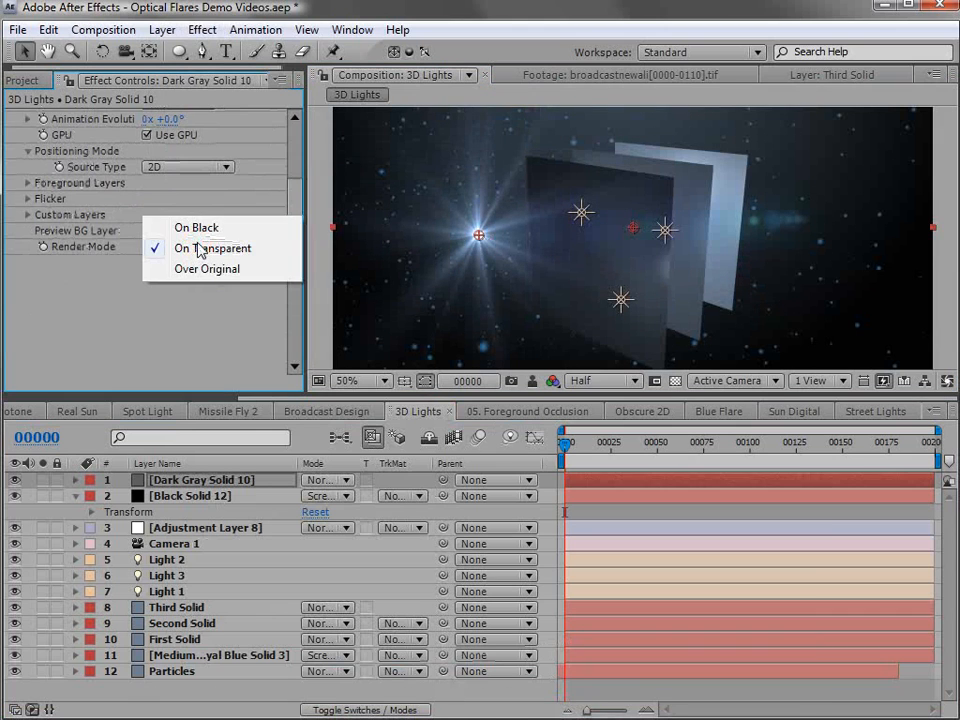
{"action": "left_click", "coordinate": [212, 227]}
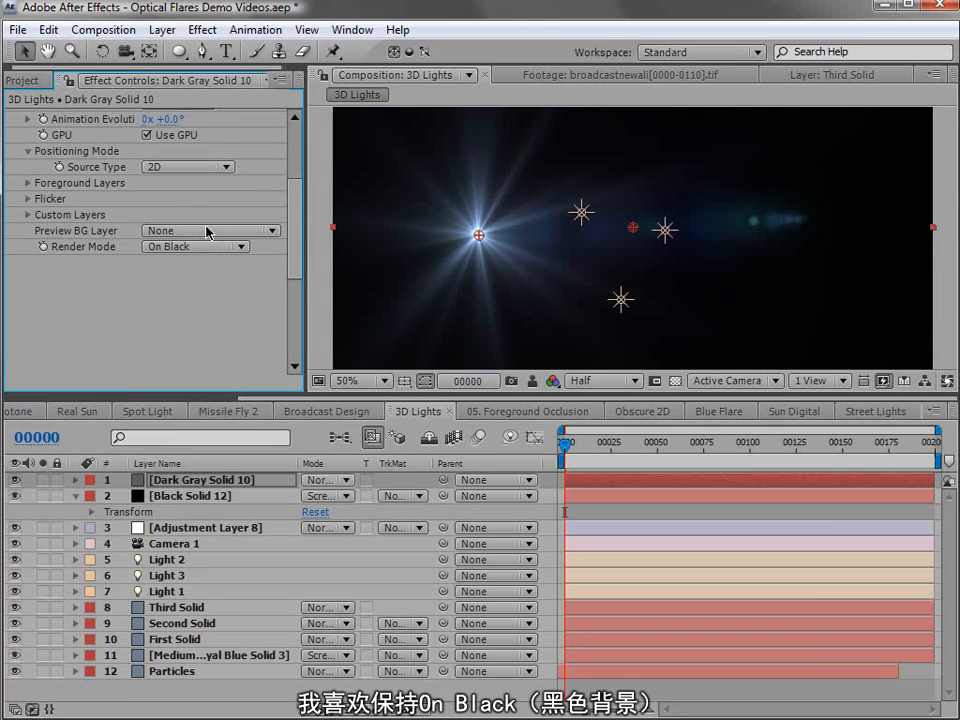
- Set the Dark Gray Solid 10 layer's blend mode to Screen and its flare positioning source type to Track Lights
{"action": "left_click", "coordinate": [316, 483]}
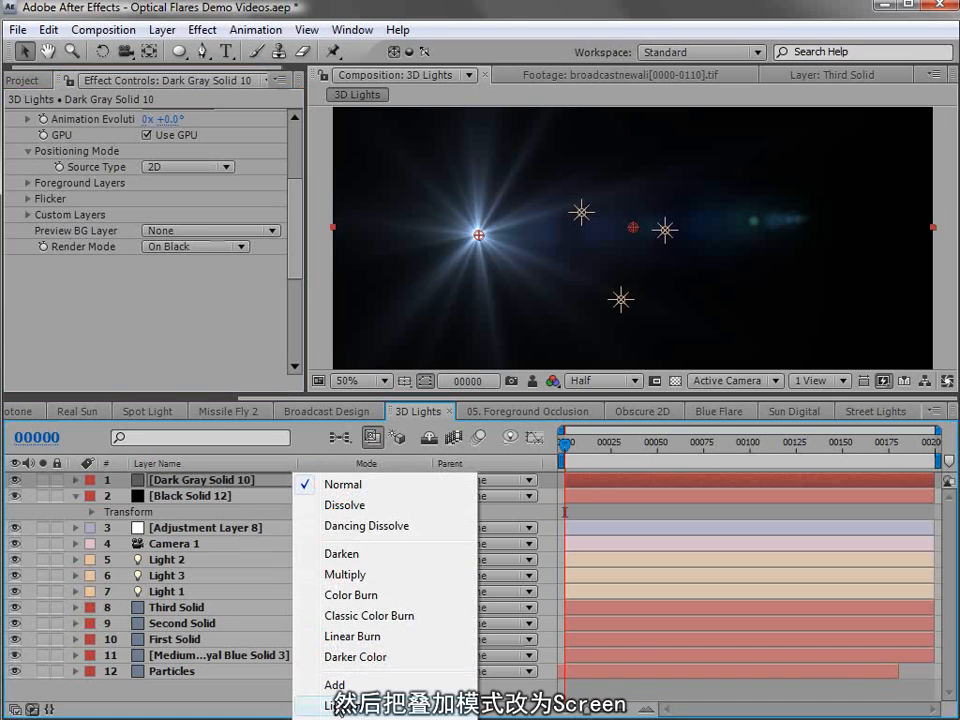
{"action": "left_click", "coordinate": [343, 719]}
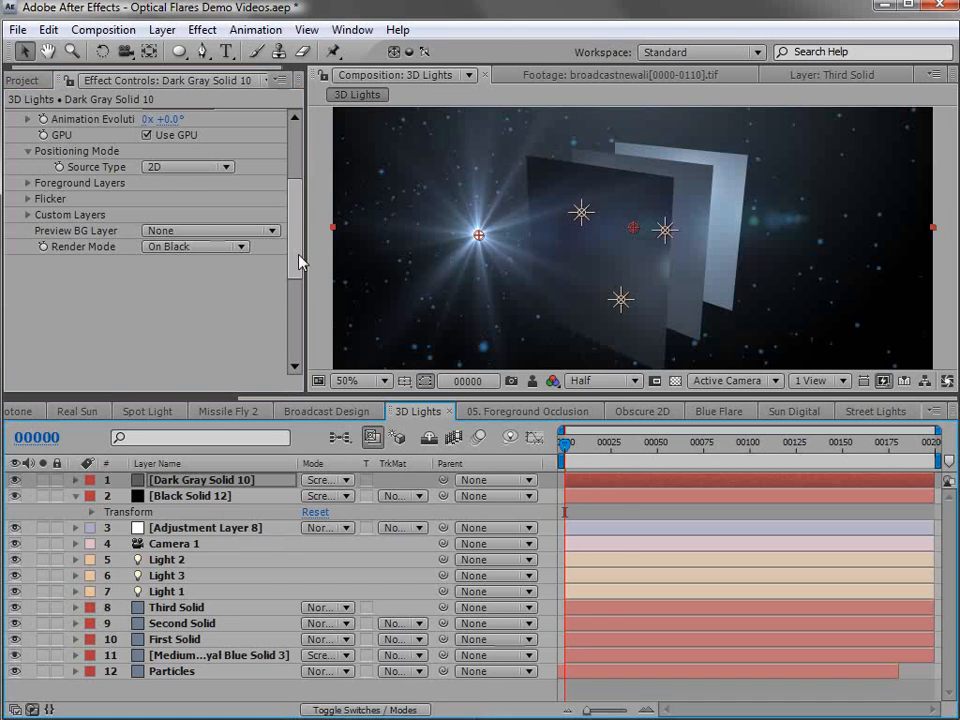
{"action": "left_click_drag", "start_coordinate": [298, 254], "coordinate": [293, 163]}
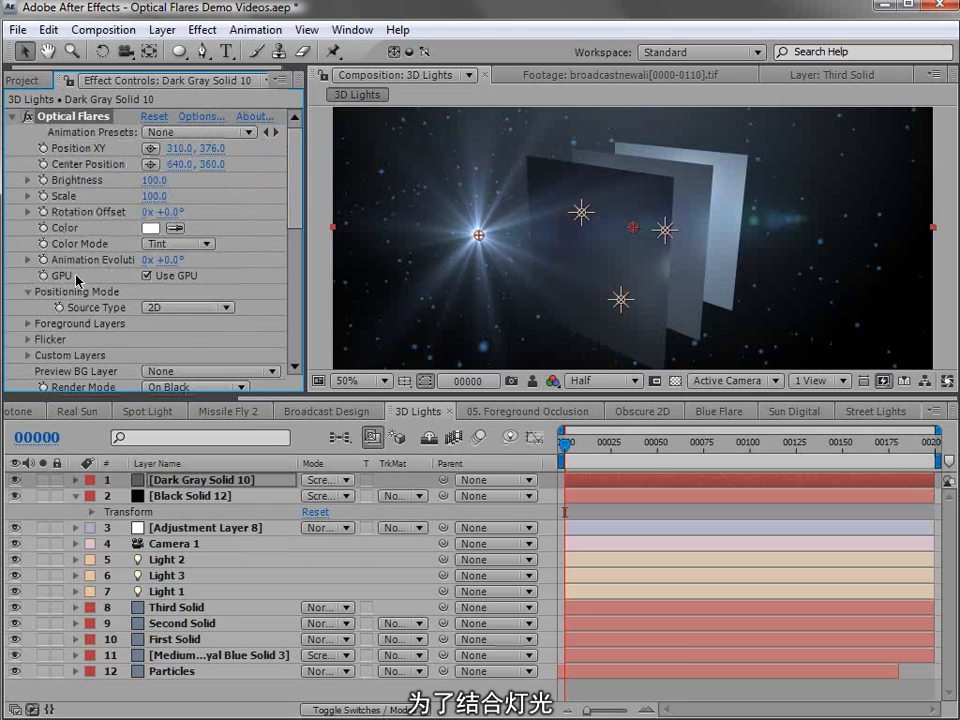
{"action": "left_click", "coordinate": [150, 307]}
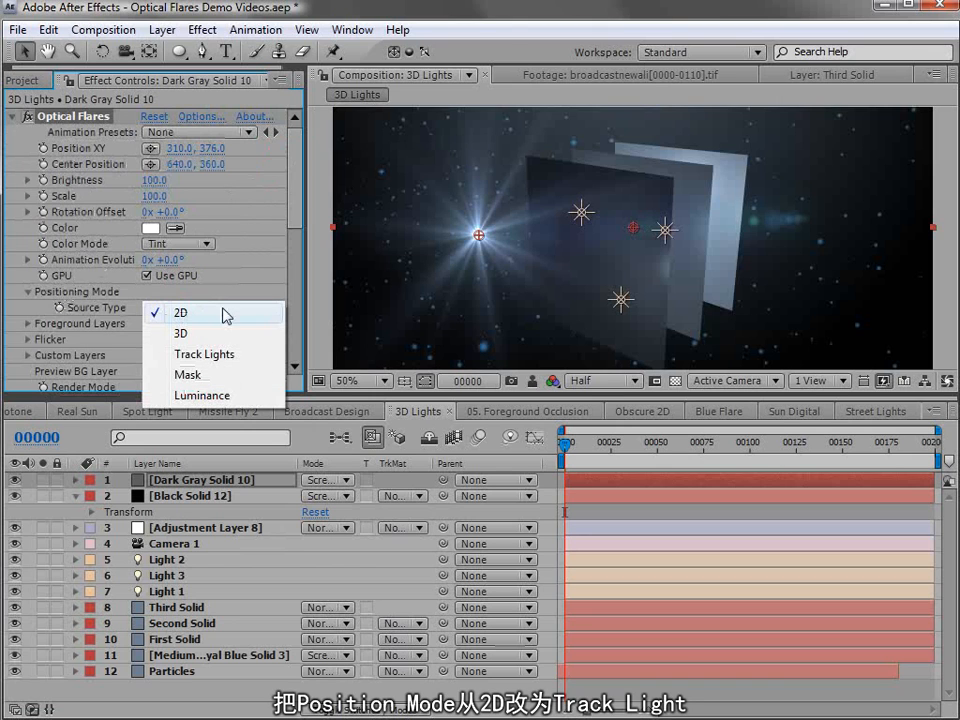
{"action": "left_click", "coordinate": [220, 358]}
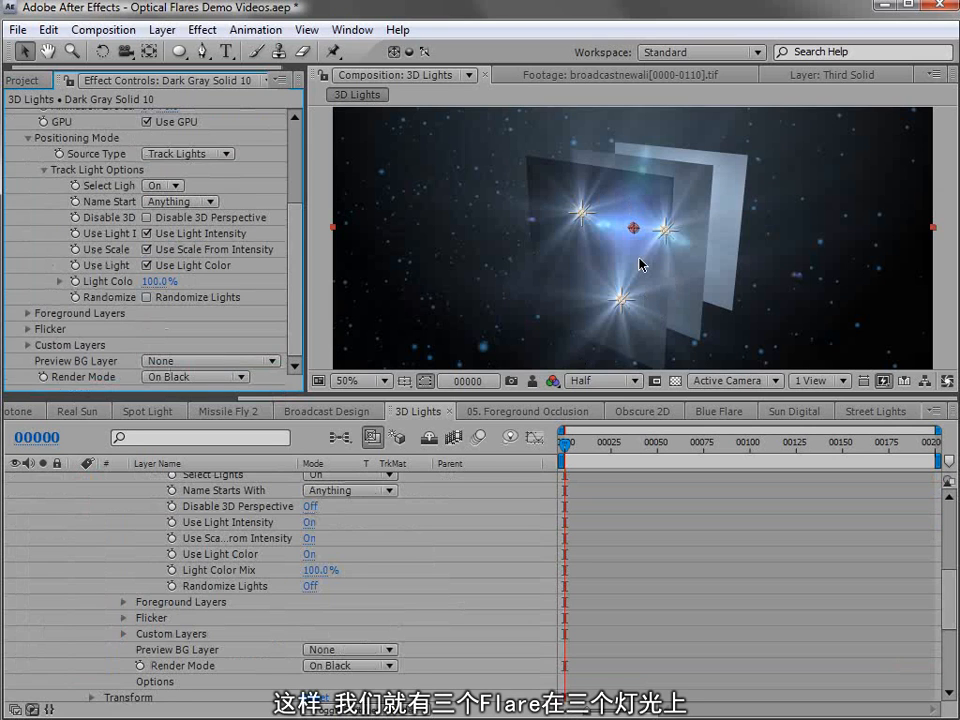
- Assign First Solid, Second Solid and Third Solid as source layers of the flare's foreground Layers 1, 2 and 3
{"action": "key", "text": "c"}
{"action": "mouse_move", "coordinate": [611, 261]}
{"action": "left_mouse_down"}
{"action": "mouse_move", "coordinate": [570, 260]}
{"action": "mouse_move", "coordinate": [553, 231]}
{"action": "mouse_move", "coordinate": [561, 214]}
{"action": "mouse_move", "coordinate": [627, 263]}
{"action": "mouse_move", "coordinate": [617, 274]}
{"action": "left_mouse_up"}
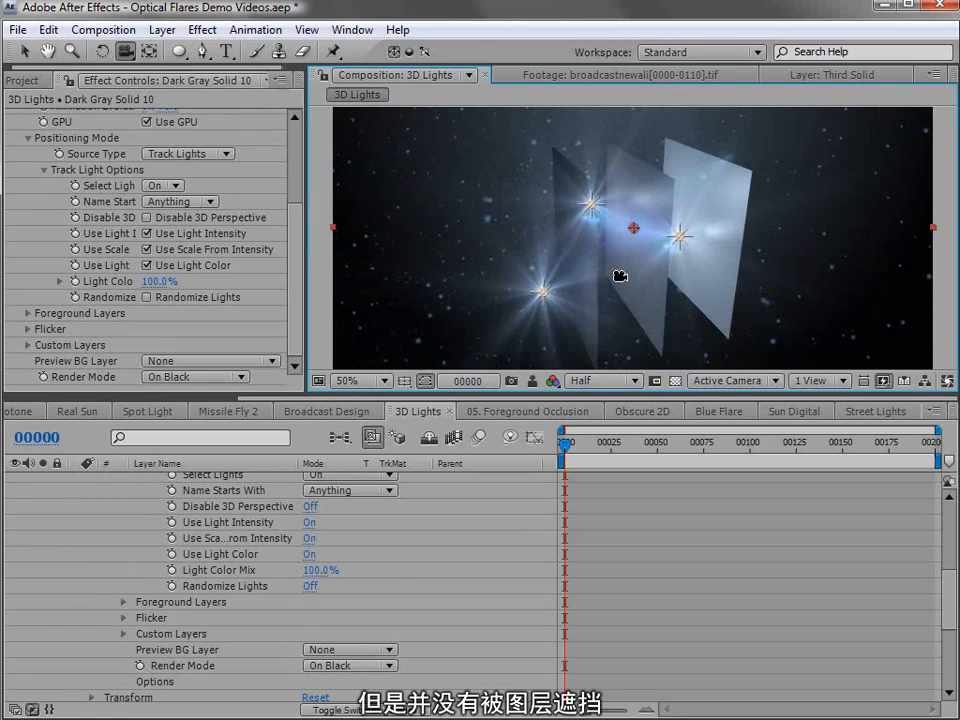
{"action": "left_click", "coordinate": [28, 314]}
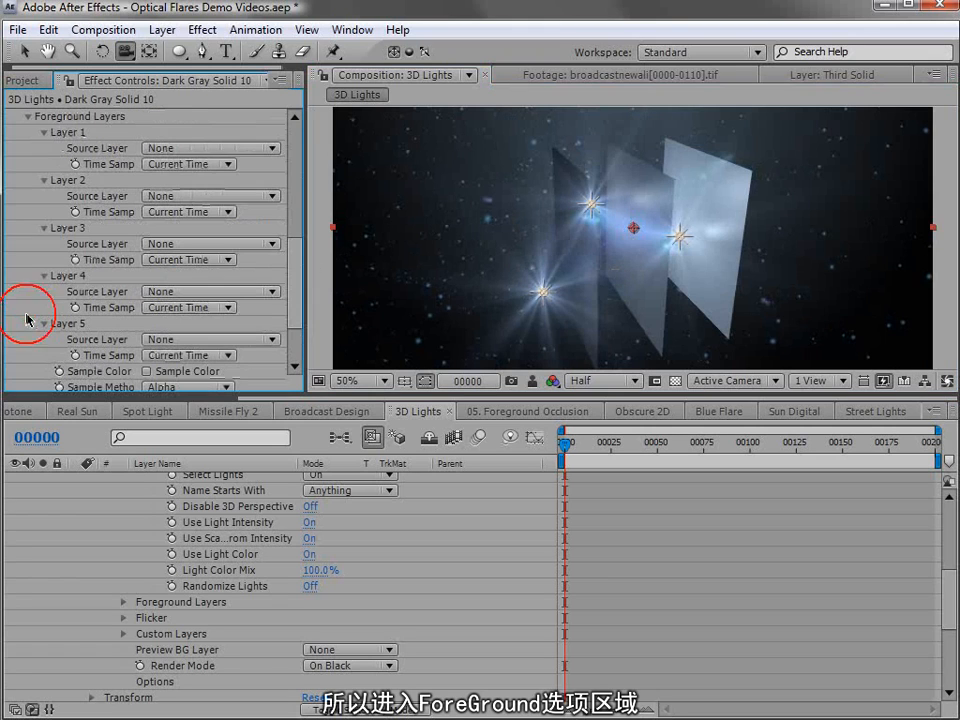
{"action": "left_click", "coordinate": [180, 148]}
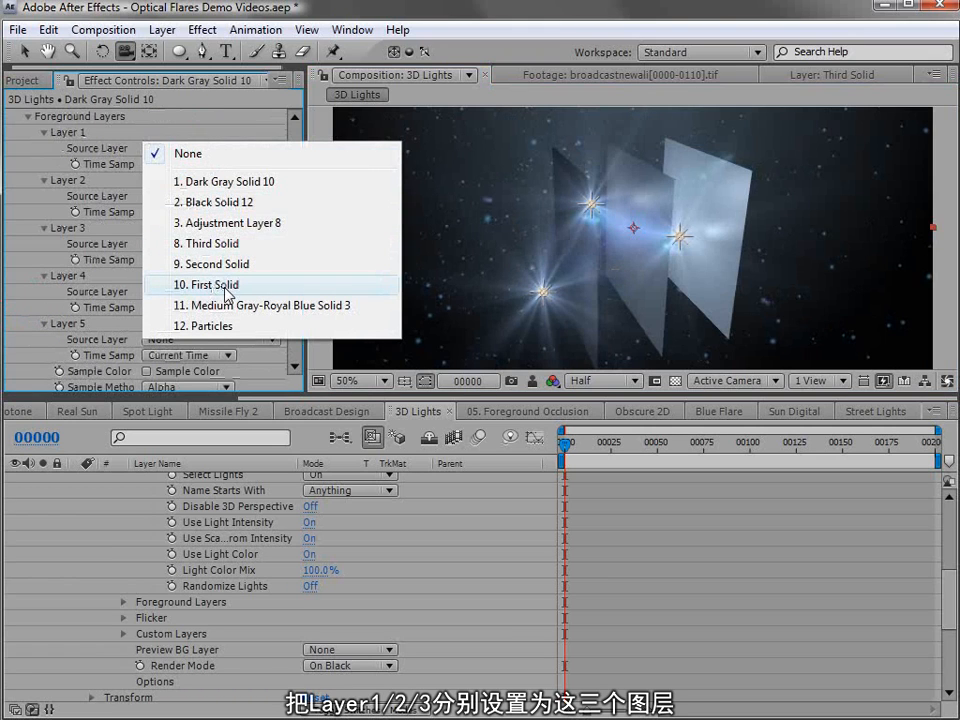
{"action": "left_click", "coordinate": [229, 287]}
{"action": "left_click", "coordinate": [178, 196]}
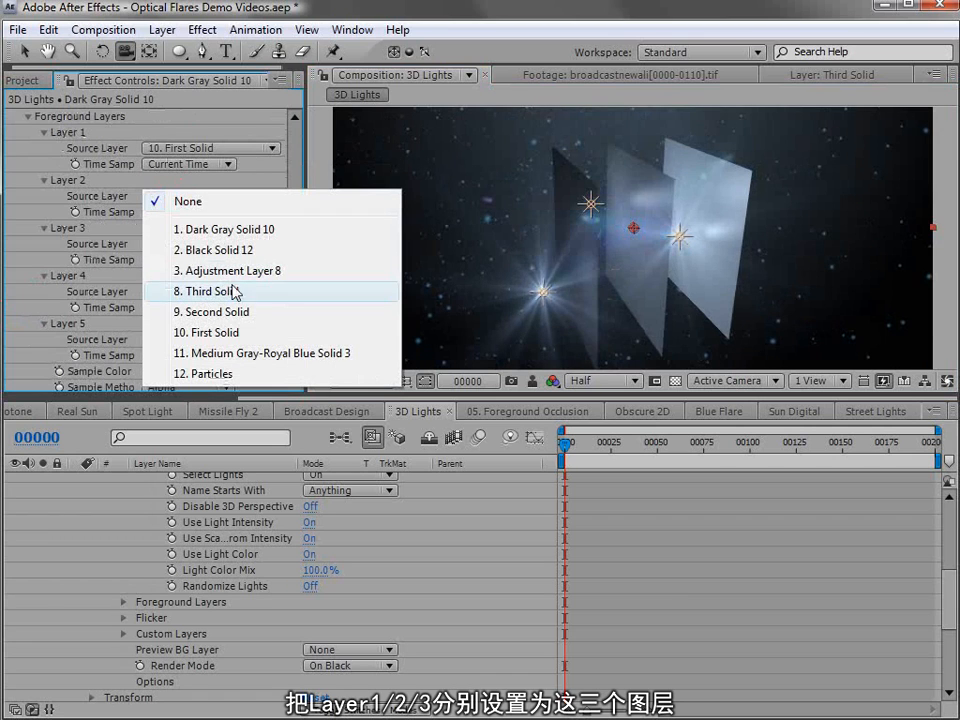
{"action": "left_click", "coordinate": [230, 313]}
{"action": "left_click", "coordinate": [152, 245]}
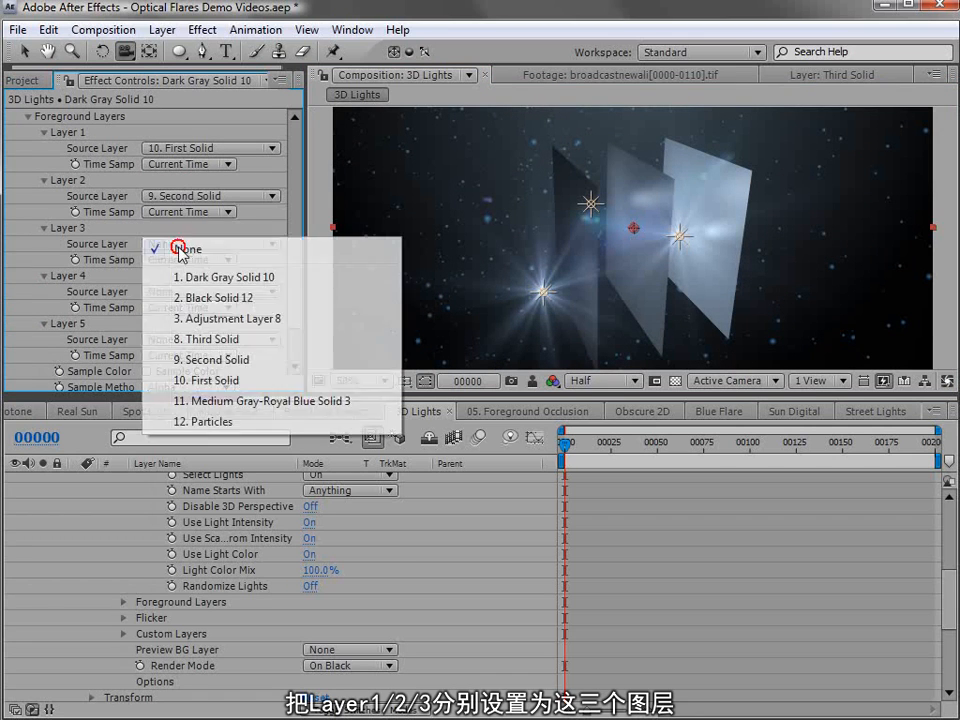
{"action": "left_click", "coordinate": [234, 339]}
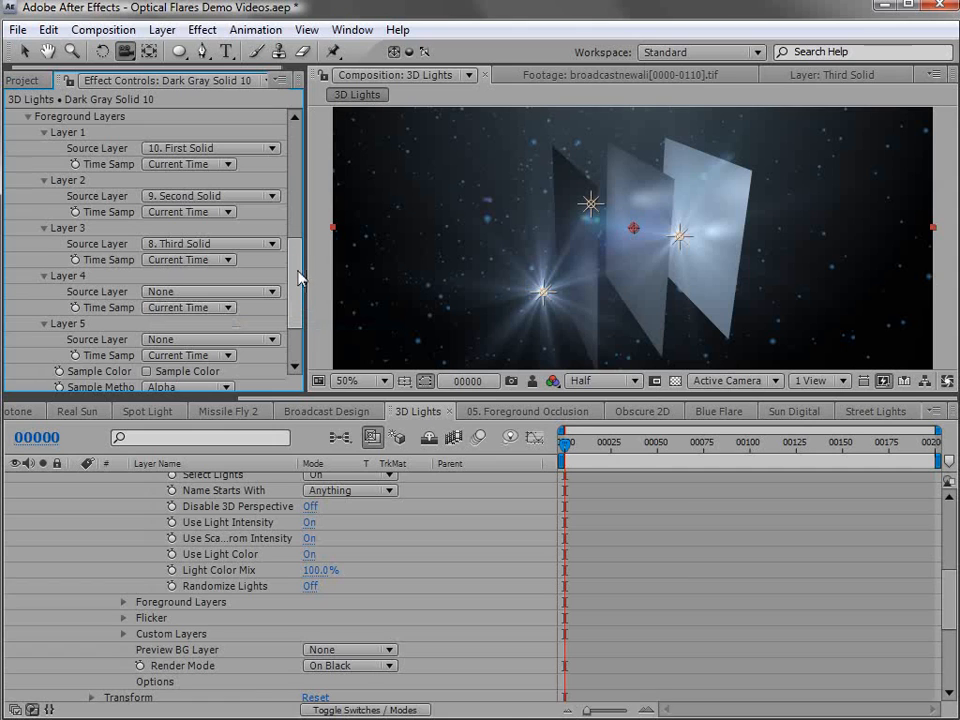
- Hide the layer controls and orbit the camera around the three solids to examine how they obscure the light flares
{"action": "left_click_drag", "start_coordinate": [297, 272], "coordinate": [296, 264]}
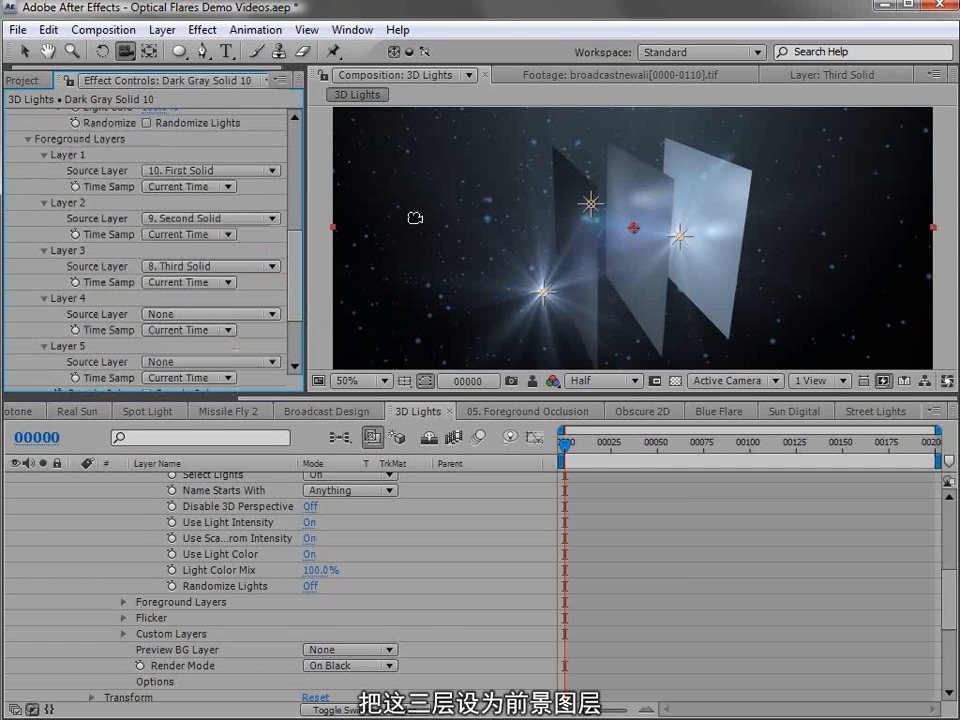
{"action": "left_click_drag", "start_coordinate": [956, 579], "coordinate": [952, 518]}
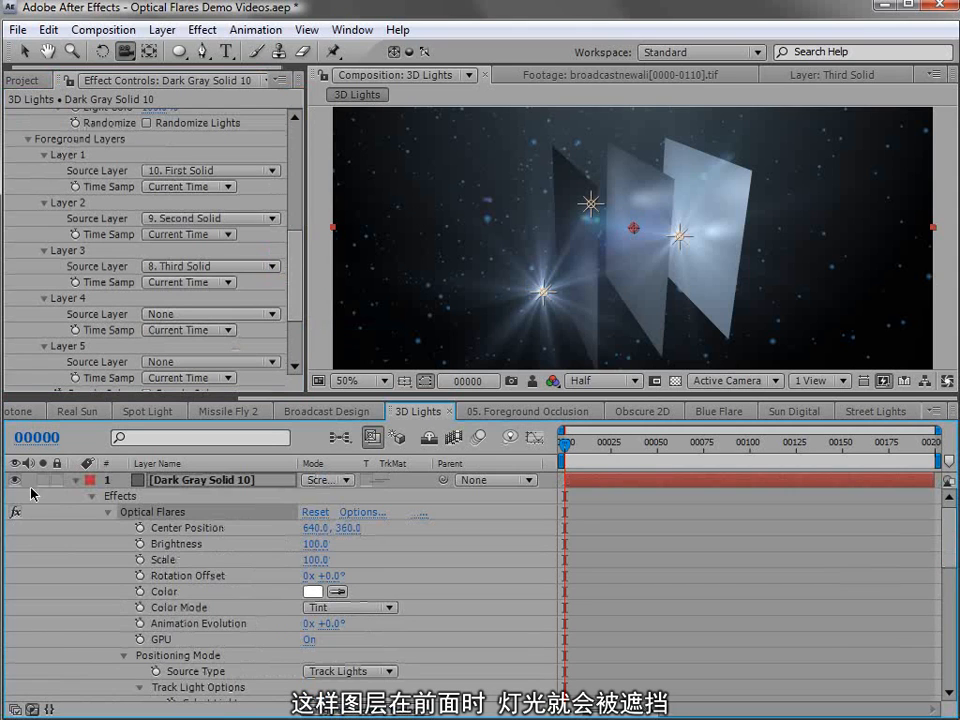
{"action": "left_click", "coordinate": [73, 481]}
{"action": "left_click_drag", "start_coordinate": [673, 263], "coordinate": [745, 251]}
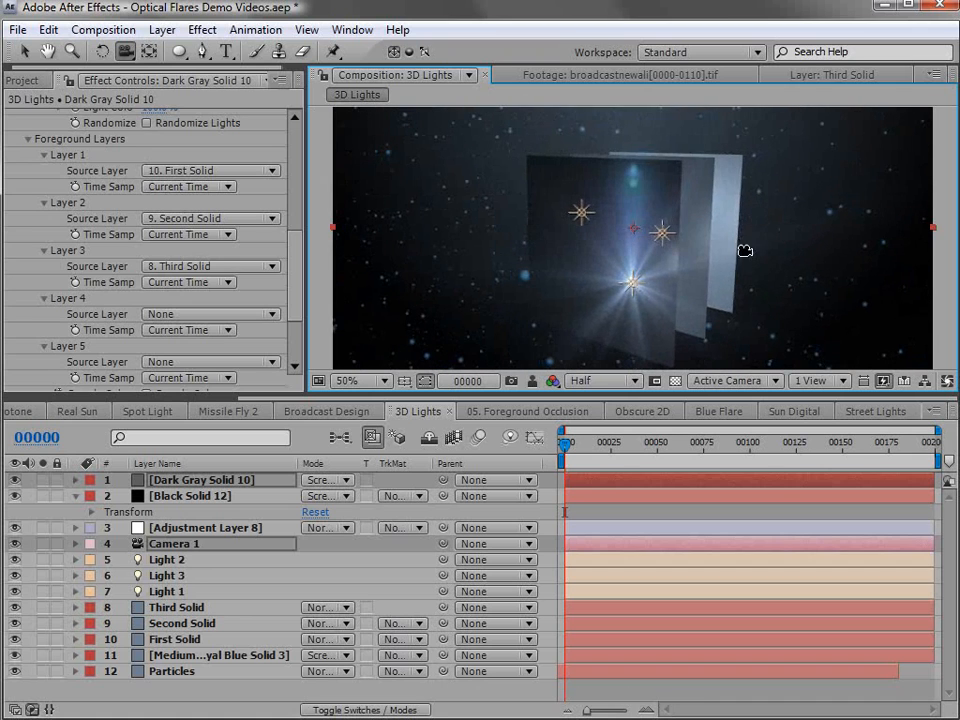
{"action": "left_click", "coordinate": [632, 476]}
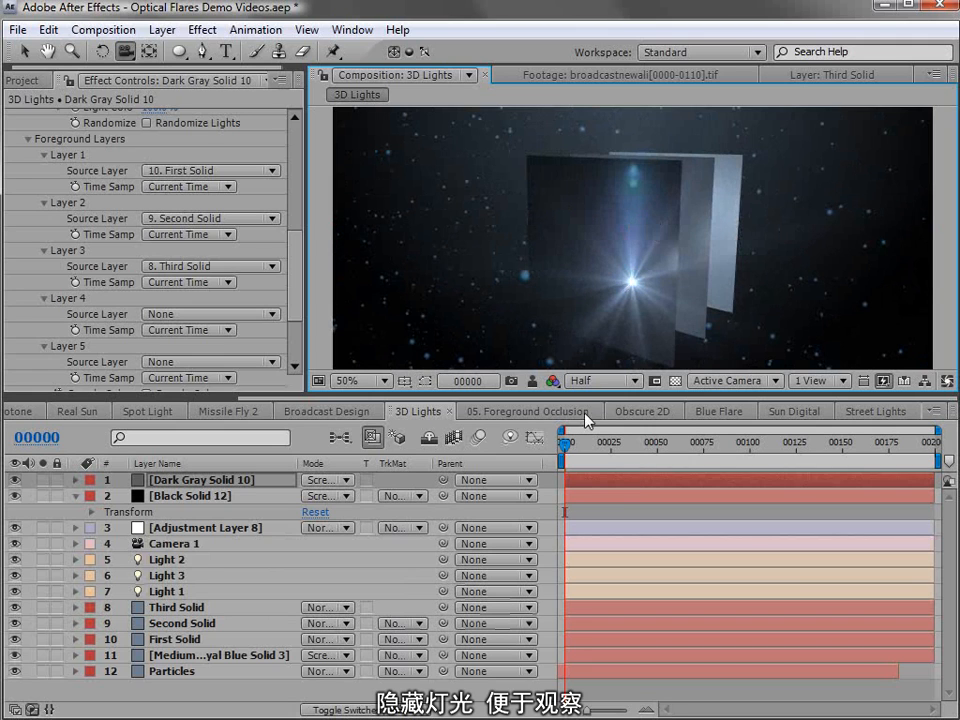
{"action": "left_click_drag", "start_coordinate": [700, 297], "coordinate": [527, 296]}
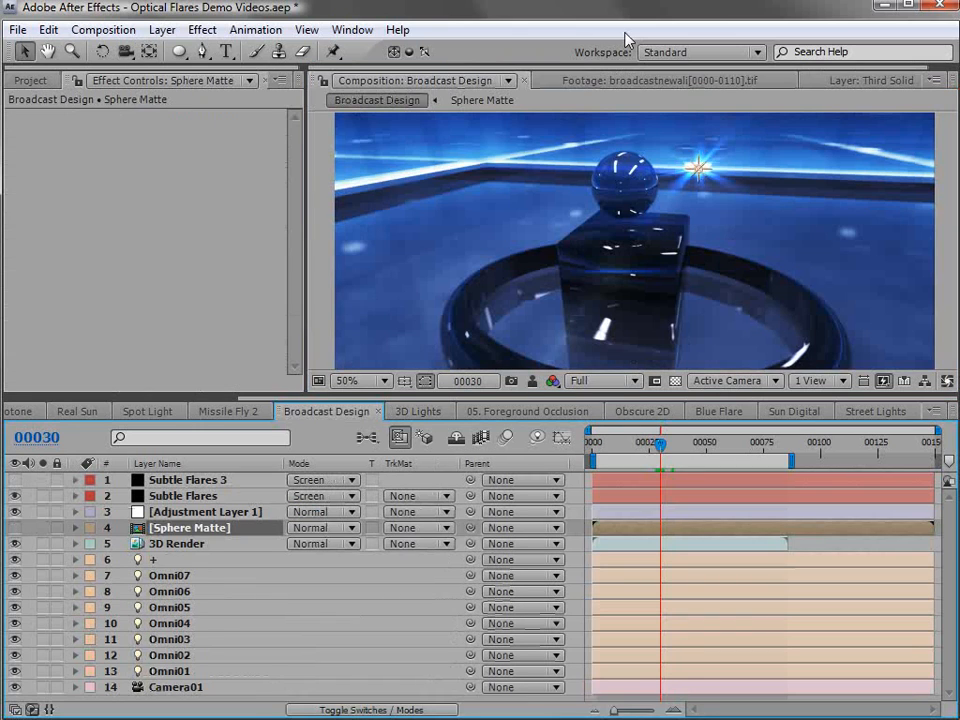
- View the Broadcast Design composition's Sphere Matte layer in isolation, and hide it to check the flare at frame 39
{"action": "left_click", "coordinate": [43, 527]}
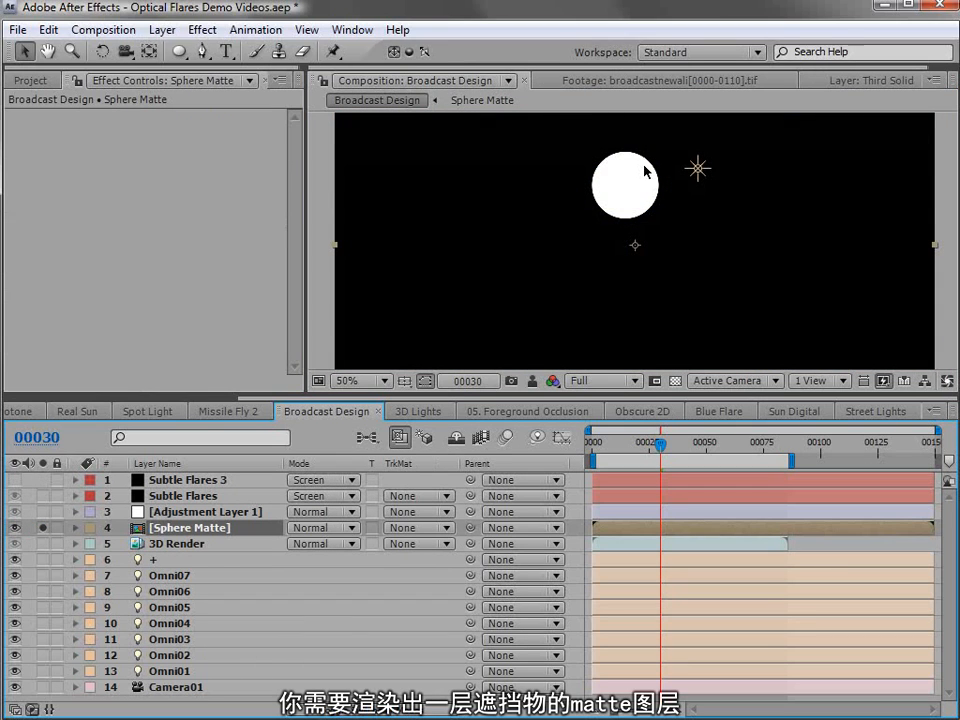
{"action": "left_click", "coordinate": [43, 527]}
{"action": "left_click", "coordinate": [15, 527]}
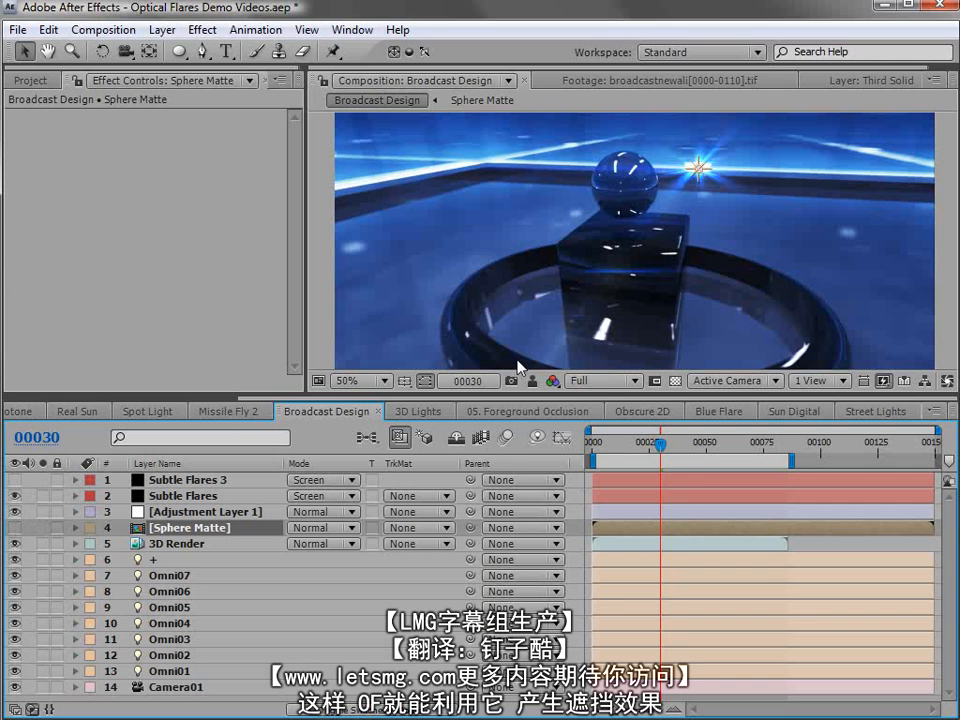
{"action": "left_click_drag", "start_coordinate": [660, 444], "coordinate": [681, 443]}
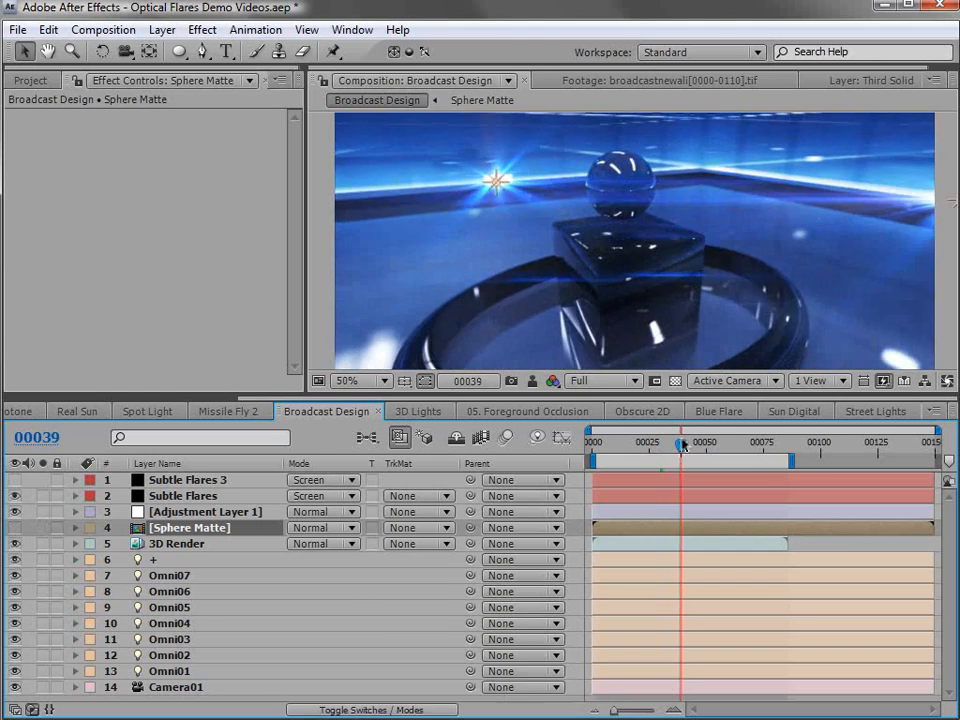